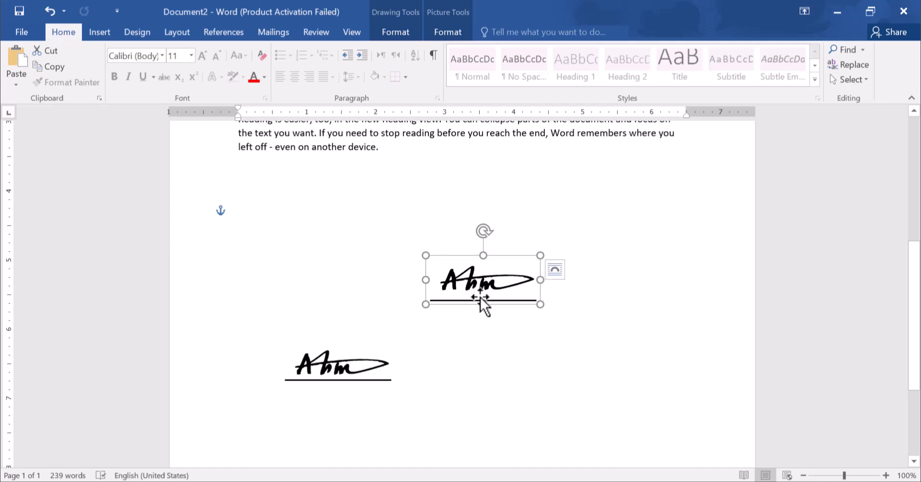
- Move the two underlined signature pictures around the blank area below the text
mouse_move(526, 304)
left_mouse_down()
mouse_move(502, 275)
mouse_move(540, 308)
left_mouse_up()
left_click_drag(333, 374, 316, 298)
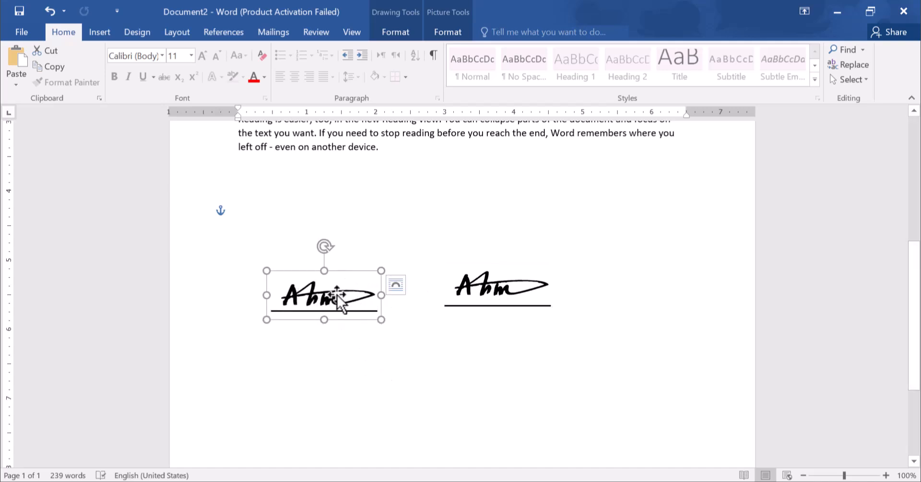
left_click_drag(337, 298, 373, 326)
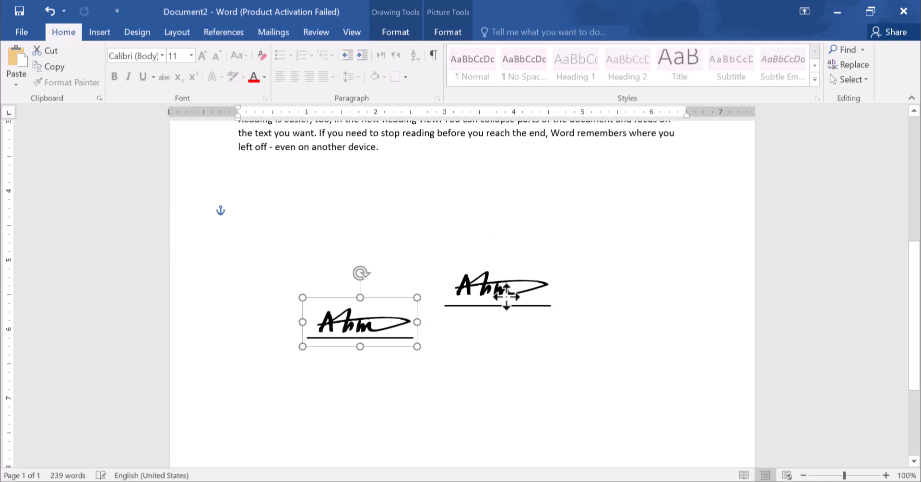
left_click_drag(489, 286, 521, 304)
mouse_move(380, 338)
left_mouse_down()
mouse_move(357, 286)
mouse_move(346, 318)
left_mouse_up()
left_click(520, 309)
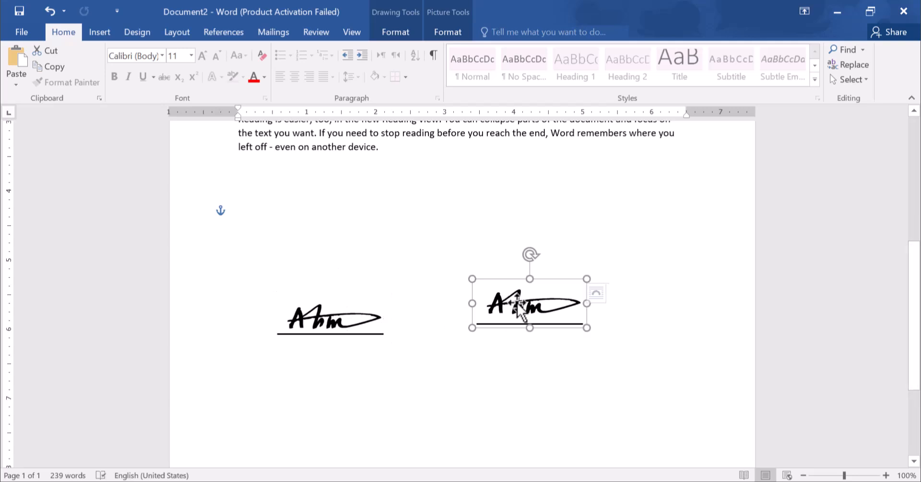
left_click_drag(341, 321, 338, 291)
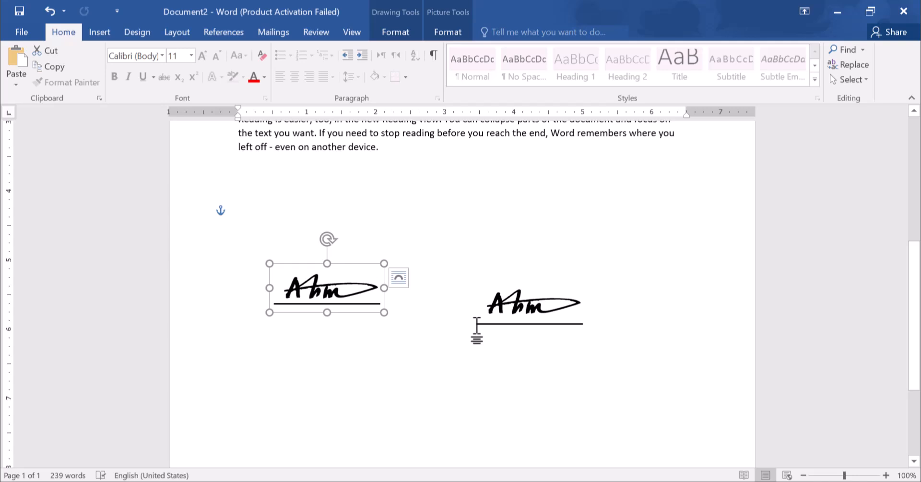
left_click(514, 316)
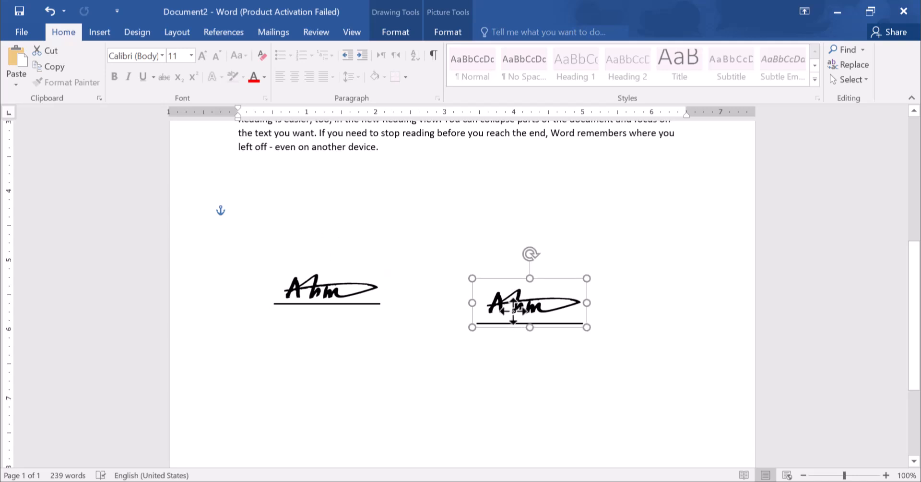
- Bring the signature without an underline up from the page's lower corner and place it just below the two underlined signatures
scroll(446, 377, "down", 5)
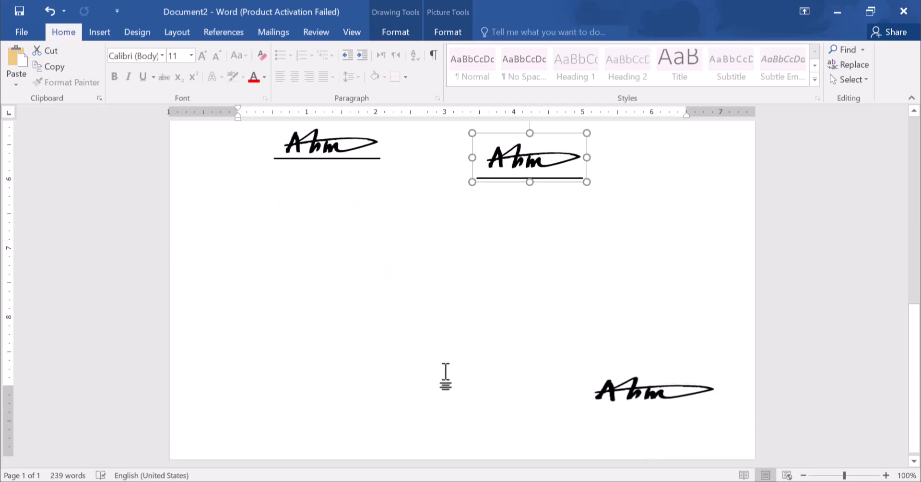
left_click_drag(660, 402, 523, 332)
scroll(523, 326, "up", 5)
left_click_drag(523, 298, 537, 317)
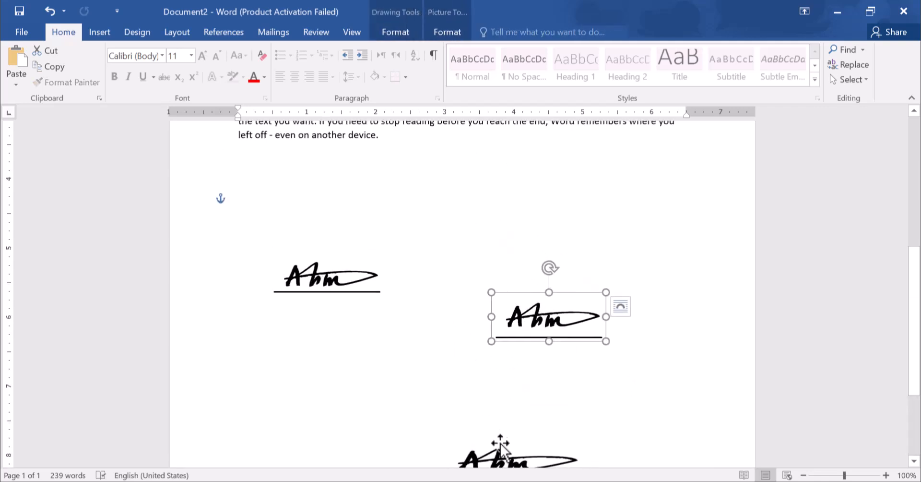
left_click_drag(499, 458, 416, 370)
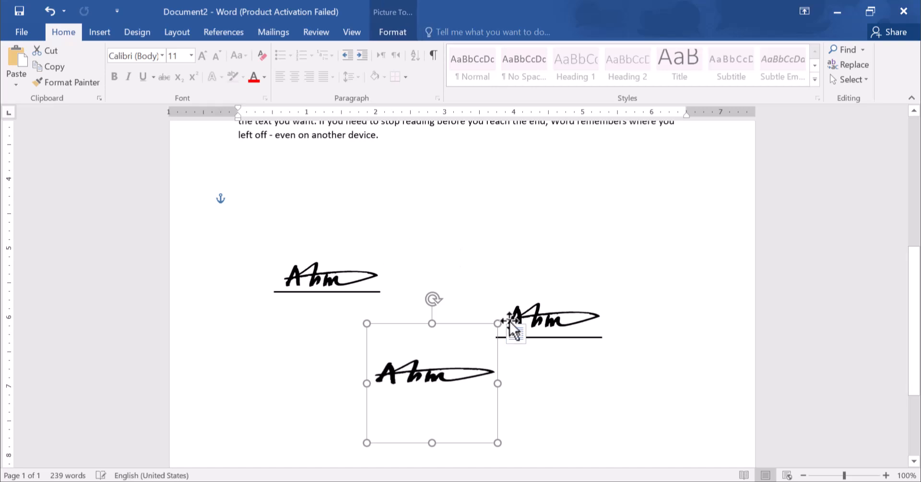
left_click(555, 317)
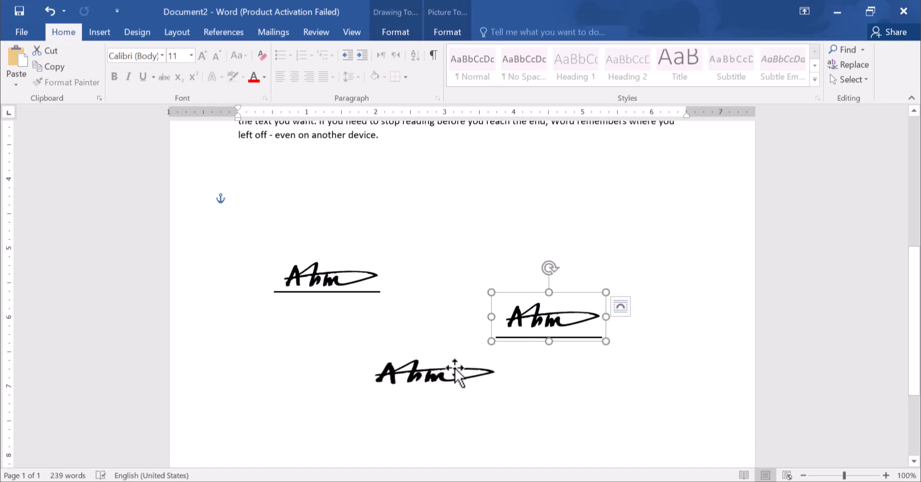
left_click_drag(434, 377, 416, 366)
left_click_drag(359, 334, 377, 369)
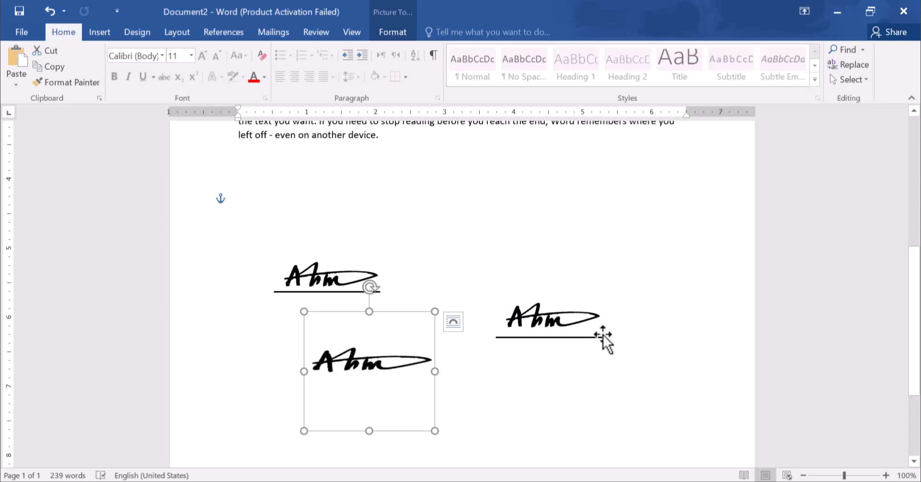
- Rearrange the three signatures in a rough row near the page's lower edge, with the one without an underline in the middle
left_click_drag(539, 314, 570, 310)
left_click_drag(350, 281, 303, 277)
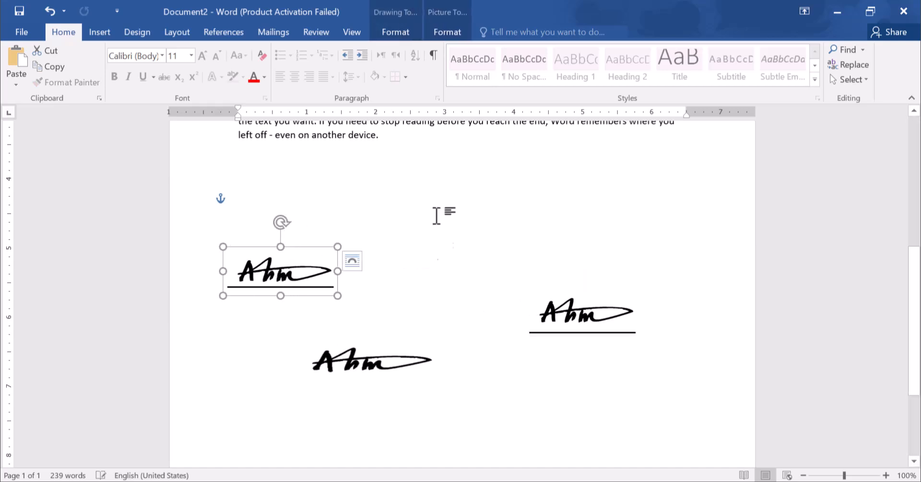
mouse_move(315, 270)
left_mouse_down()
mouse_move(192, 329)
mouse_move(206, 422)
mouse_move(270, 428)
left_mouse_up()
left_click_drag(359, 363, 424, 457)
scroll(588, 340, "down", 3)
left_click_drag(578, 180, 586, 301)
mouse_move(242, 301)
left_mouse_down()
mouse_move(222, 373)
mouse_move(234, 386)
left_mouse_up()
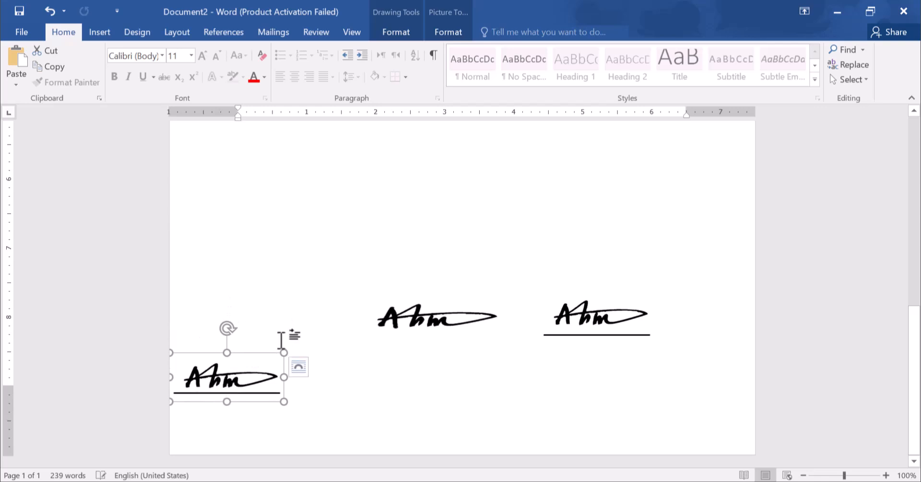
left_click_drag(398, 368, 403, 455)
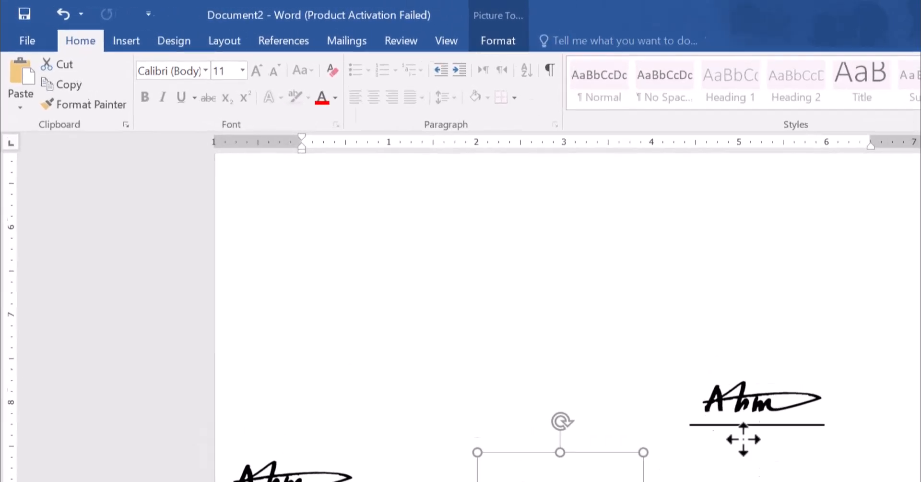
left_click(586, 451, "ctrl")
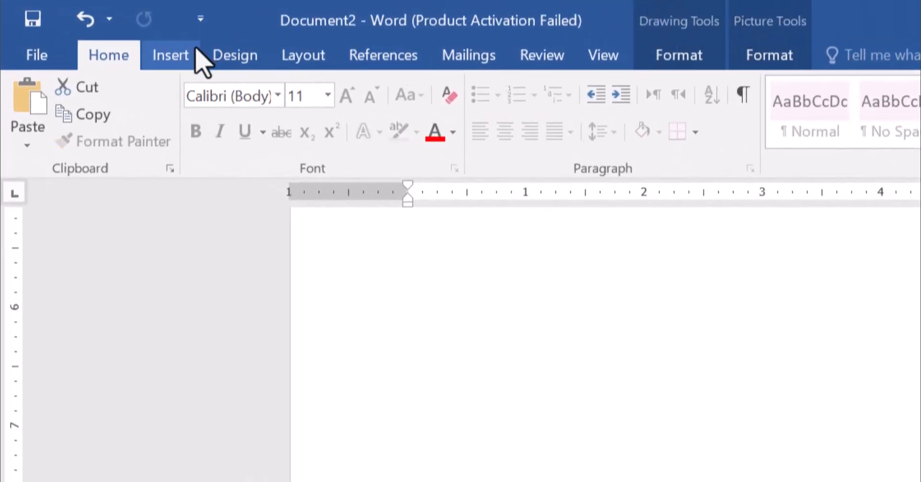
- Insert the signature photo sg2 from the computer into the document
left_click(171, 55)
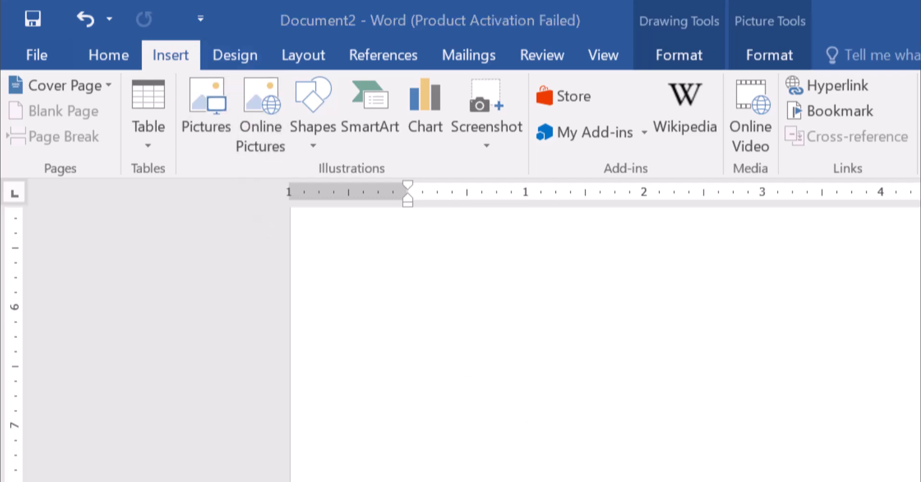
left_click(206, 137)
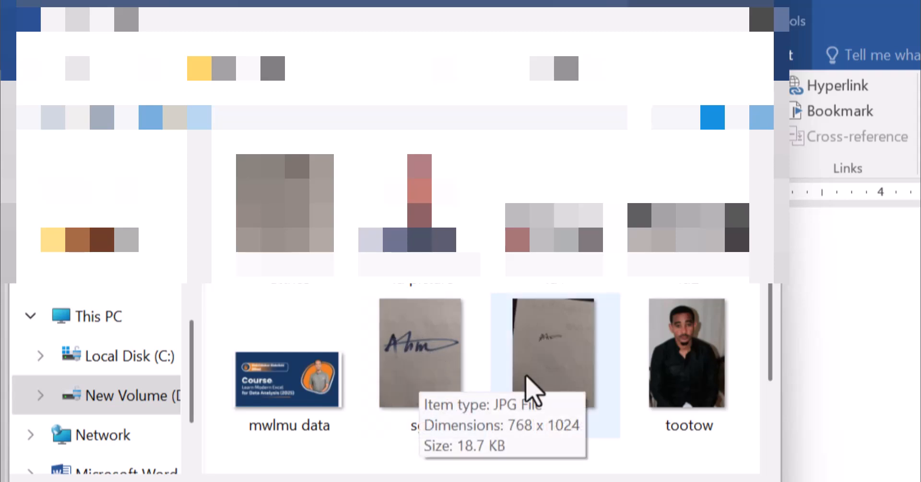
left_click(418, 370)
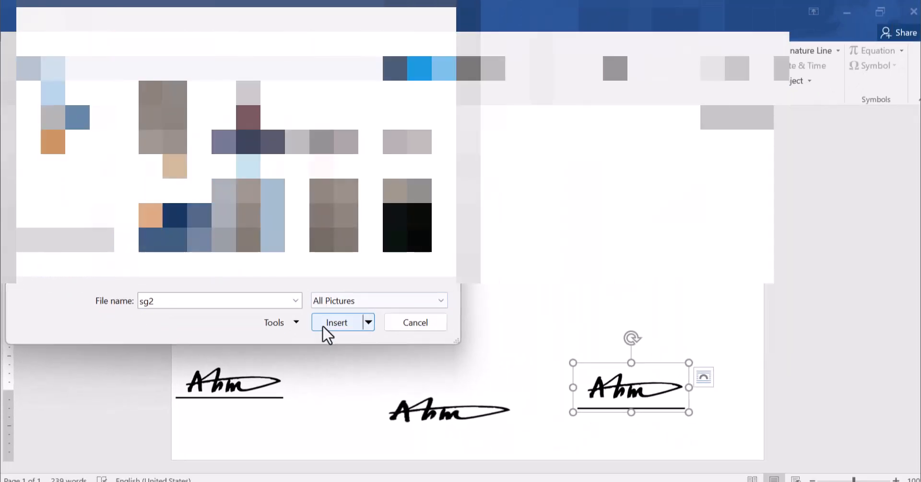
left_click(323, 324)
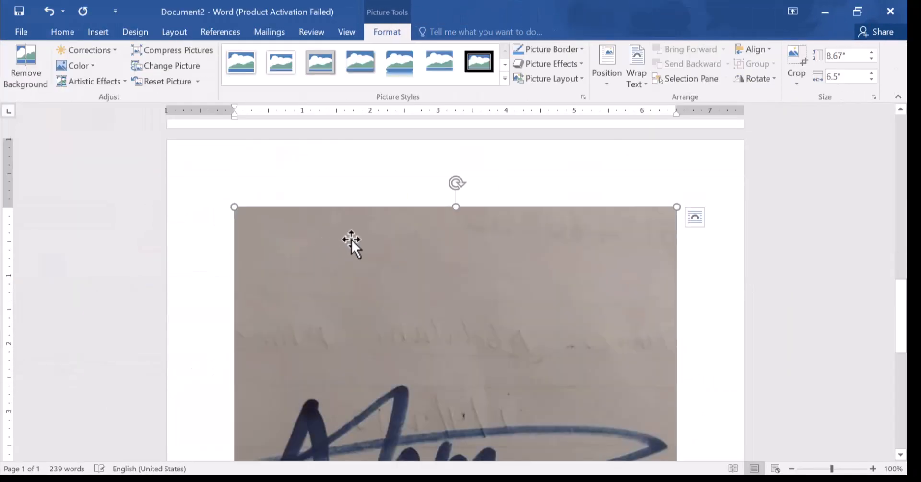
- Crop away the empty paper above and below the signature so the photo is 2.87" high
scroll(361, 252, "down", 5)
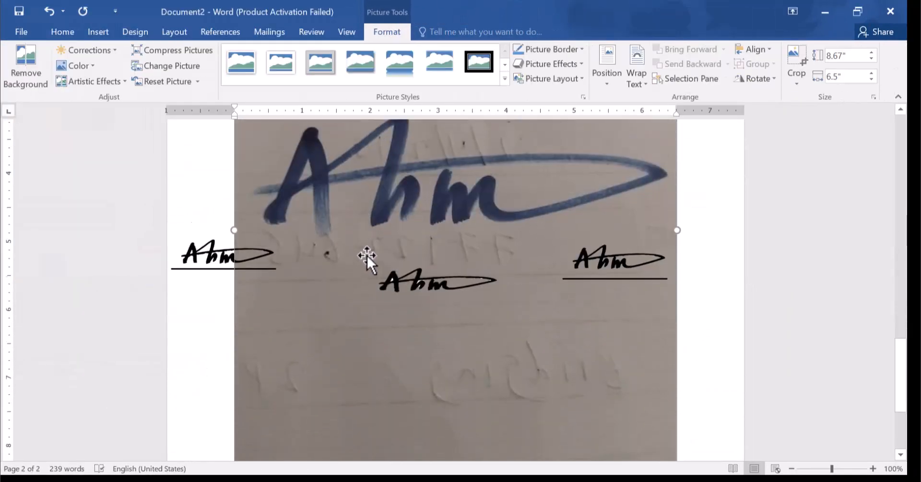
scroll(367, 257, "down", 3)
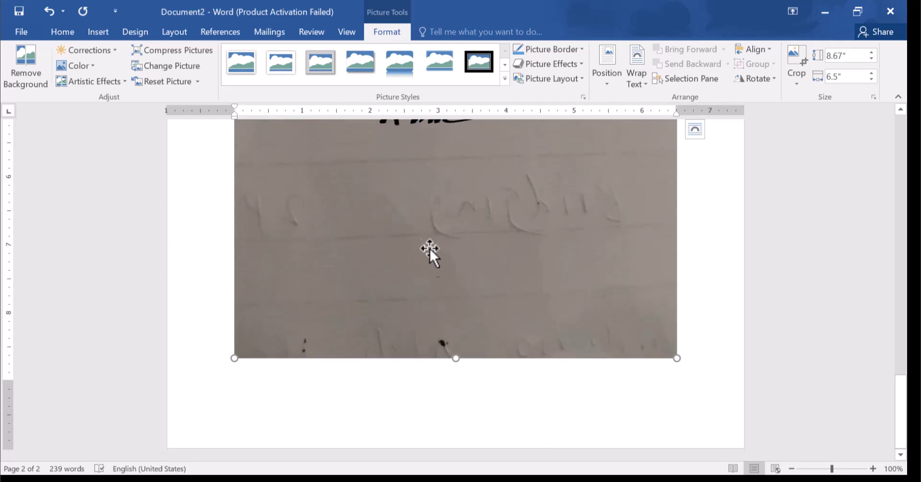
scroll(473, 264, "up", 1)
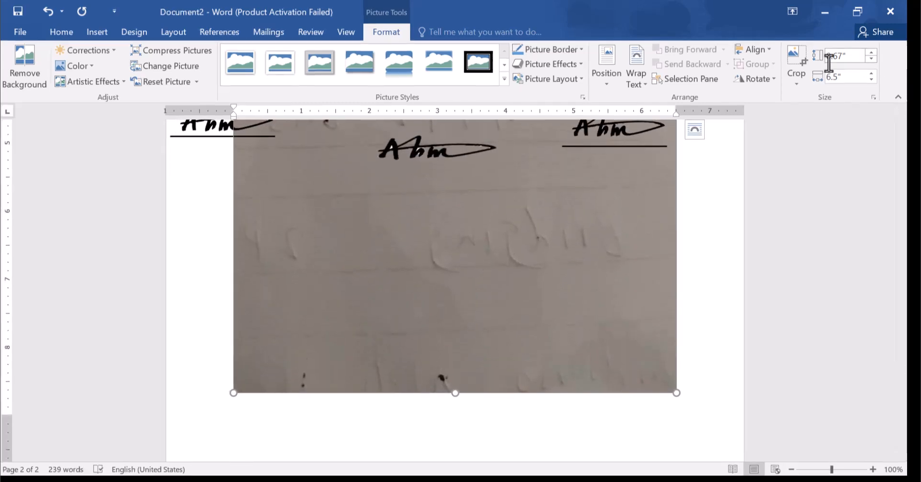
left_click(788, 89)
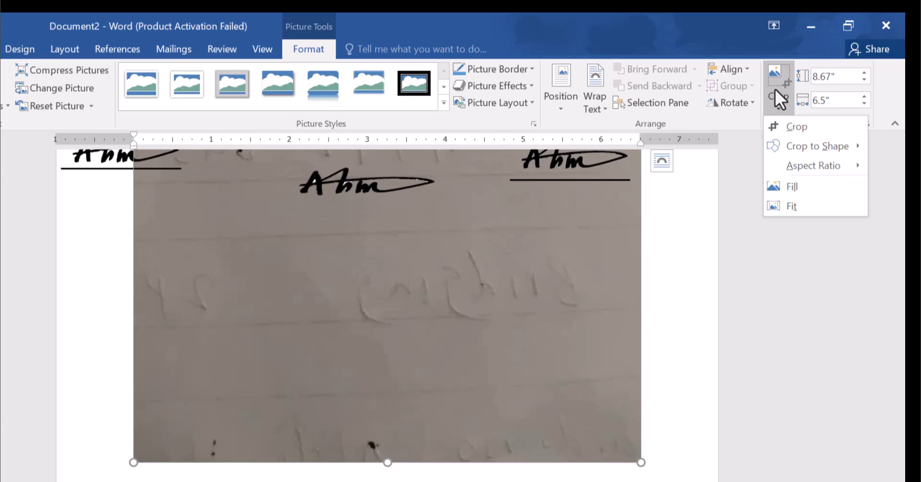
left_click(791, 127)
left_click_drag(386, 462, 402, 296)
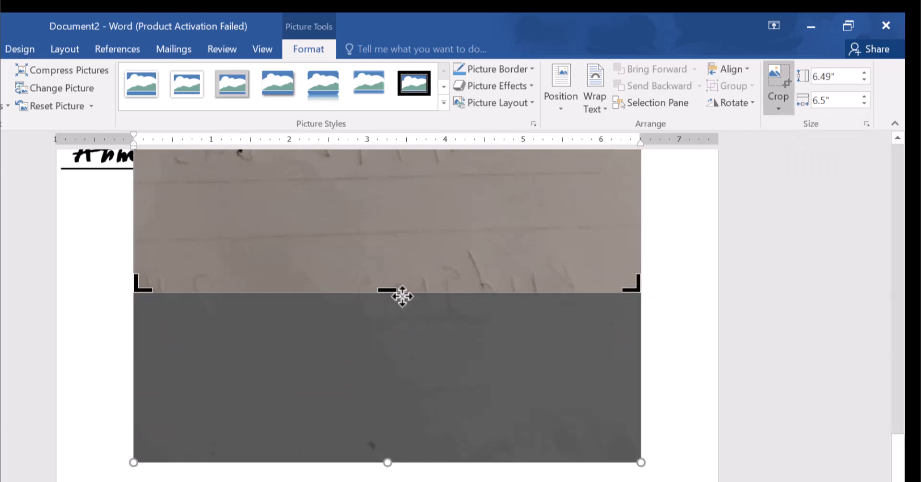
scroll(402, 296, "up", 10)
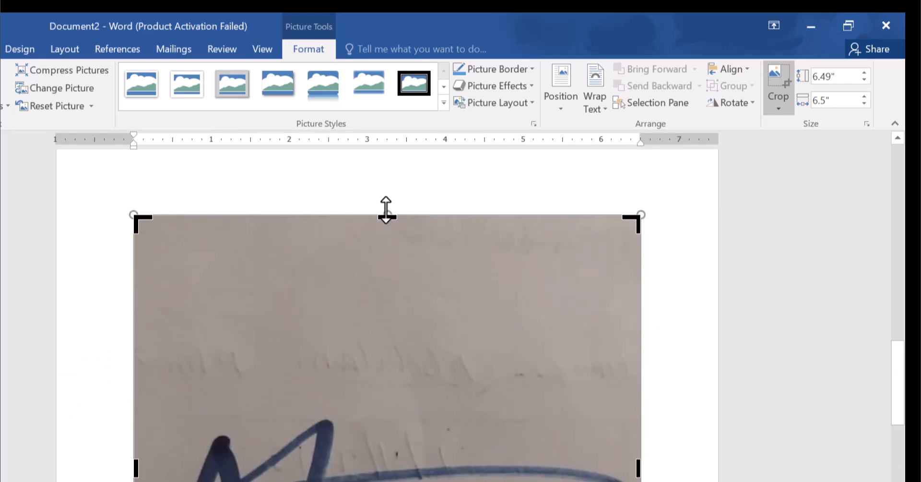
left_click_drag(388, 217, 356, 403)
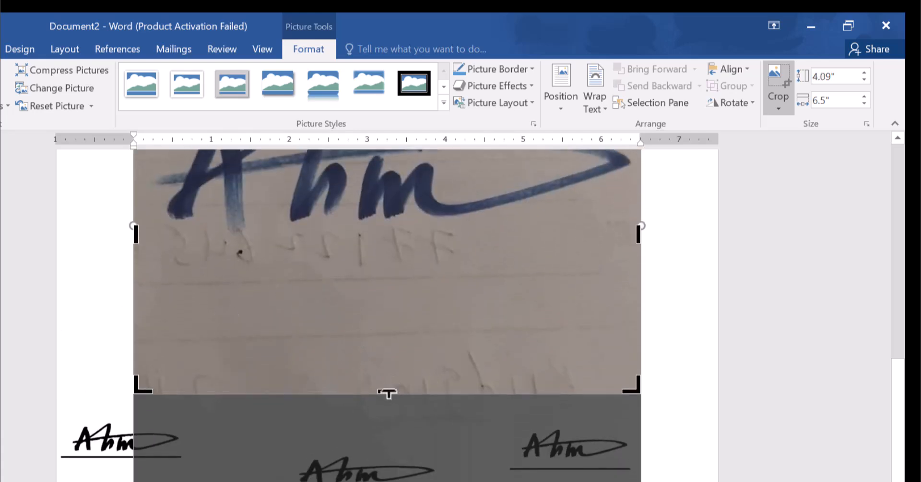
left_click_drag(388, 393, 387, 298)
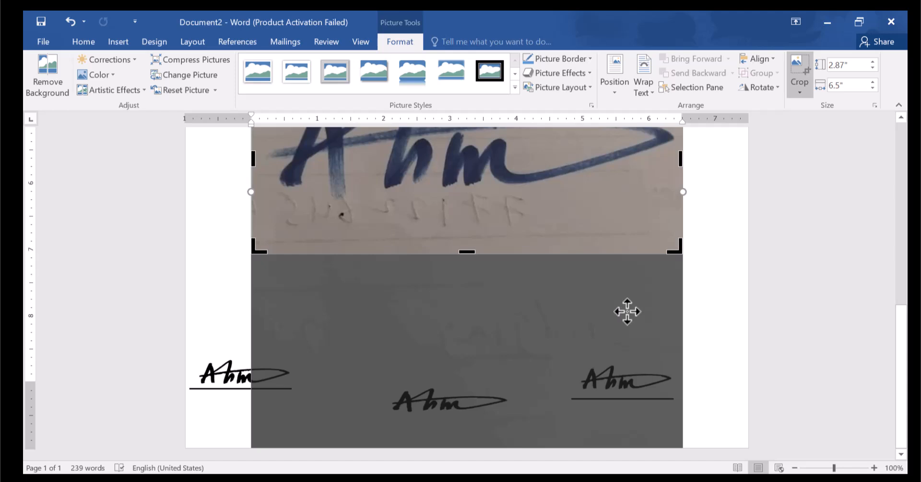
left_click(703, 303)
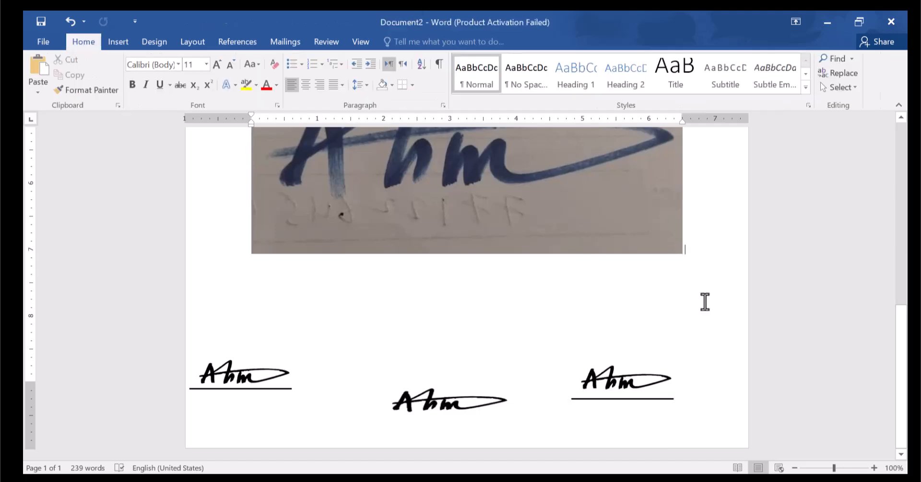
- Try to move the cropped signature photo freely on the page
scroll(571, 278, "down", 3)
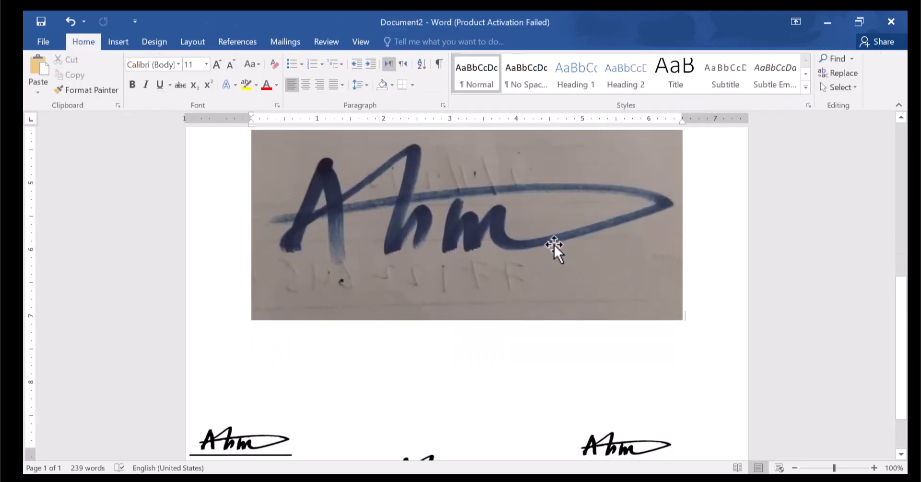
left_click(554, 246)
mouse_move(554, 250)
left_mouse_down()
mouse_move(540, 251)
mouse_move(531, 230)
mouse_move(551, 239)
mouse_move(539, 299)
mouse_move(548, 273)
mouse_move(532, 250)
mouse_move(546, 227)
mouse_move(546, 259)
left_mouse_up()
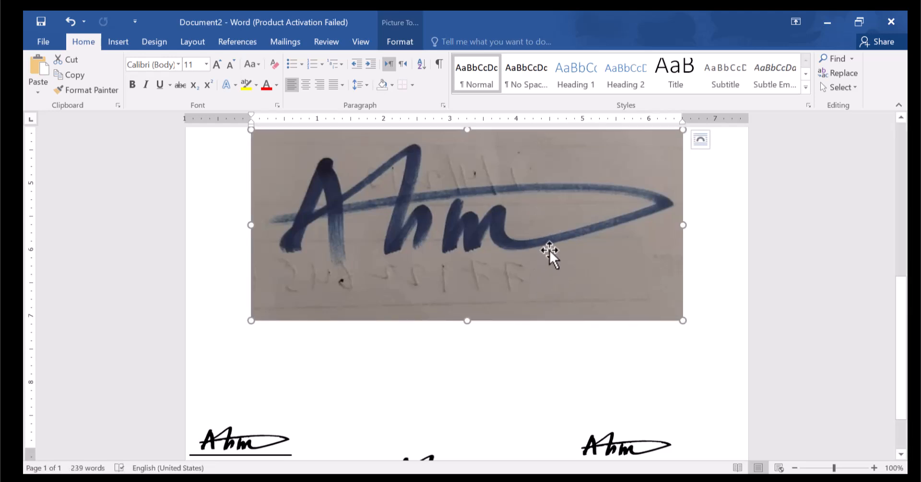
left_click_drag(503, 213, 490, 199)
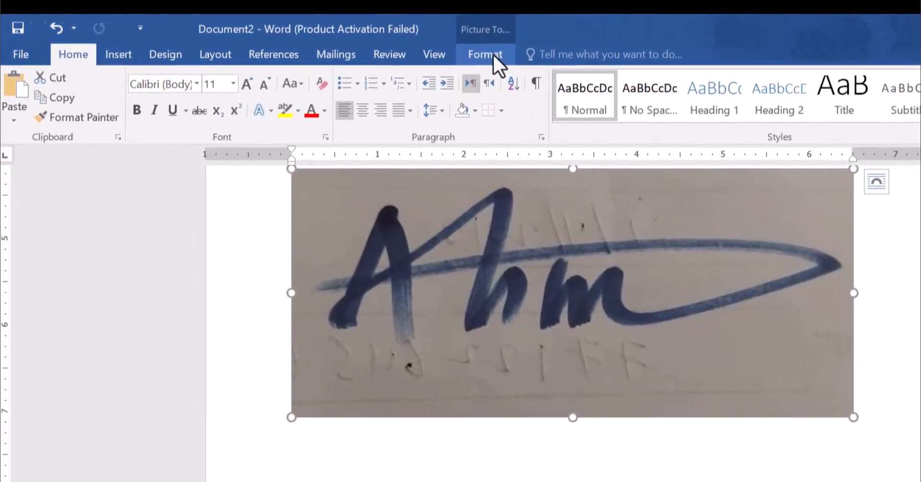
- Change the cropped photo's text wrapping from inline to floating and shift the photo slightly on the page
left_click(413, 42)
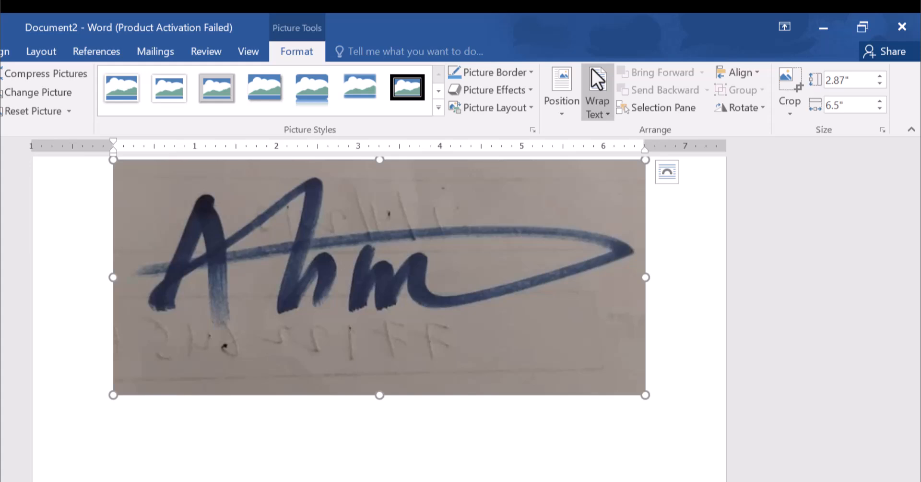
left_click(597, 113)
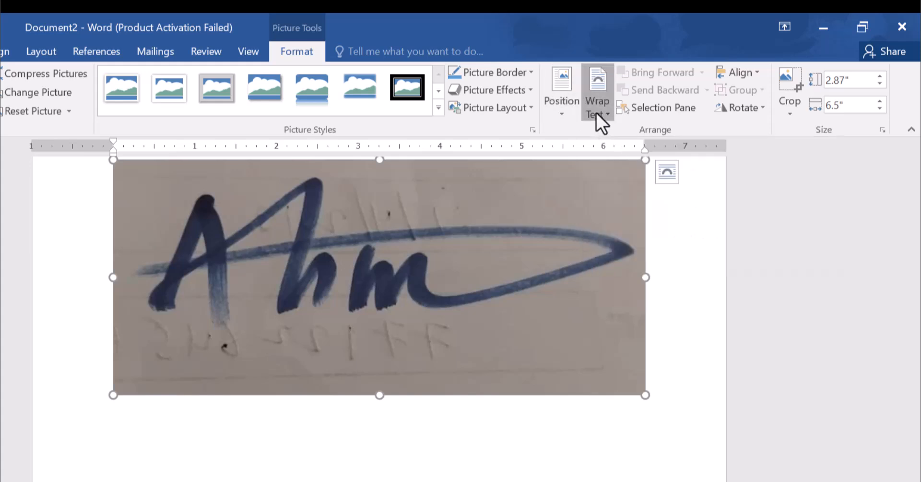
left_click(647, 242)
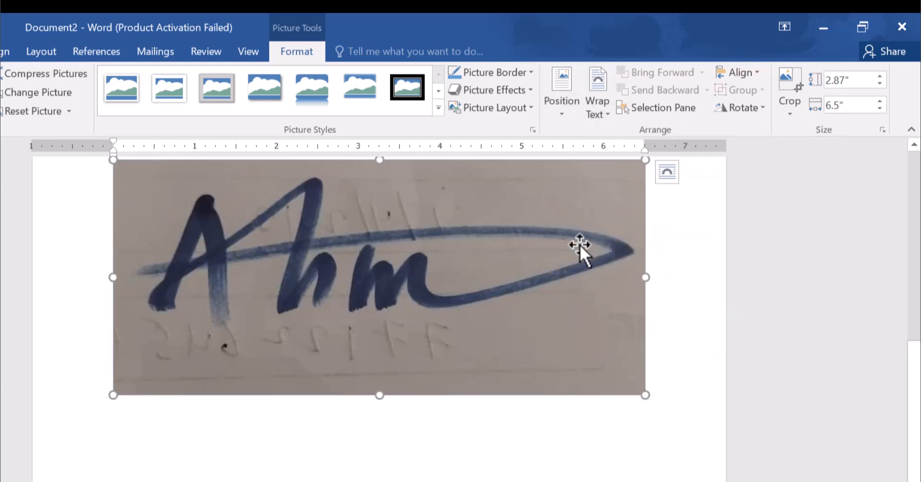
left_click_drag(485, 250, 495, 268)
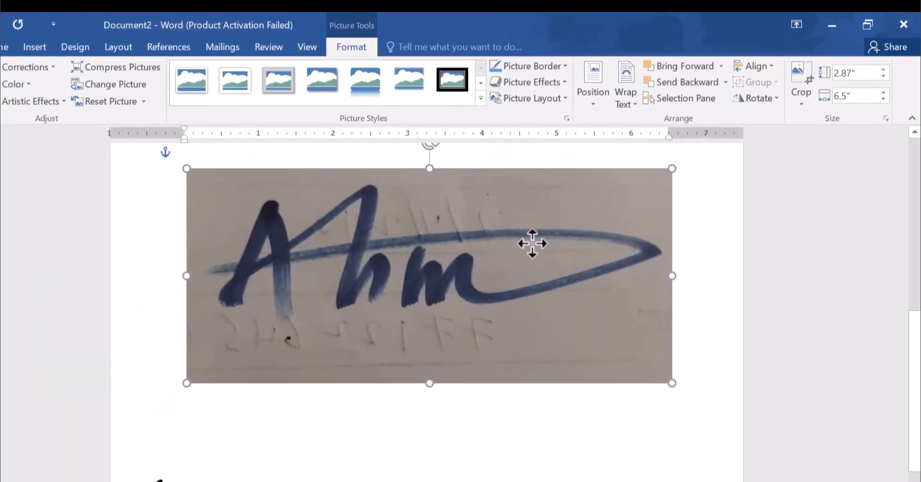
left_click_drag(533, 243, 534, 242)
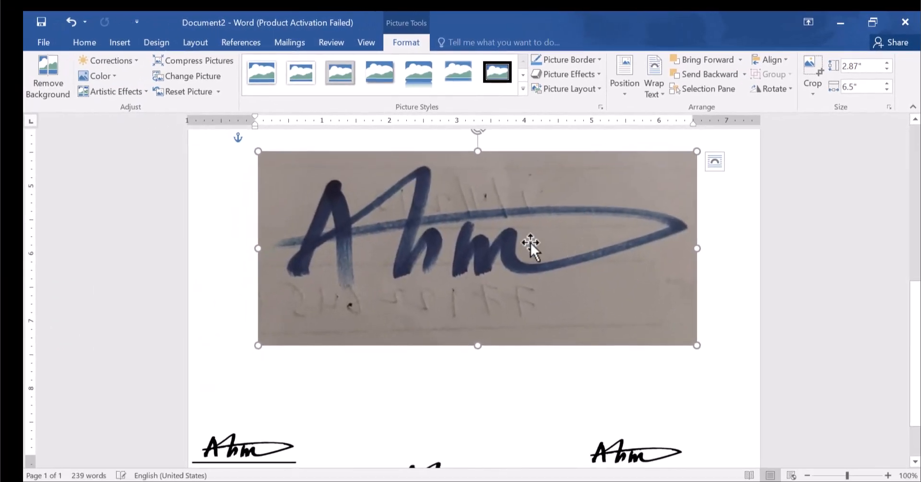
- Shift the signature photo slightly up the page and recolor it to pure black and white with full, solid strokes
scroll(280, 372, "down", 3)
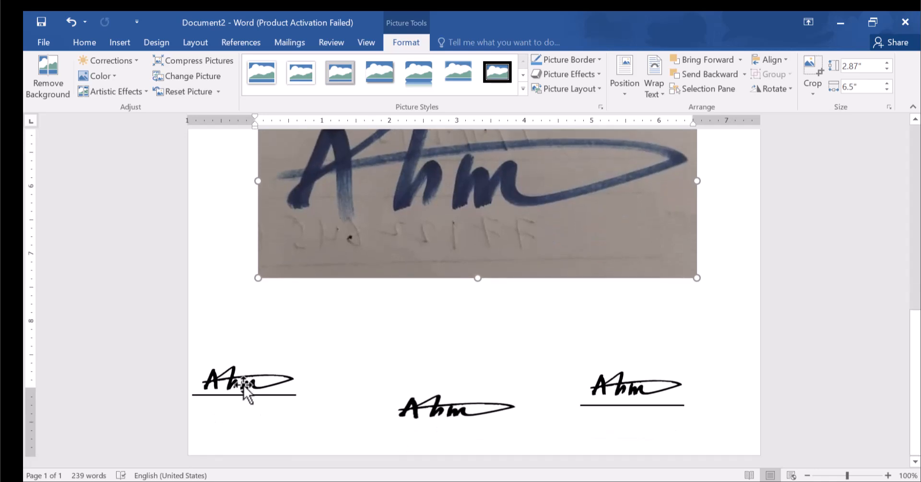
scroll(405, 248, "up", 1)
scroll(446, 249, "up", 3)
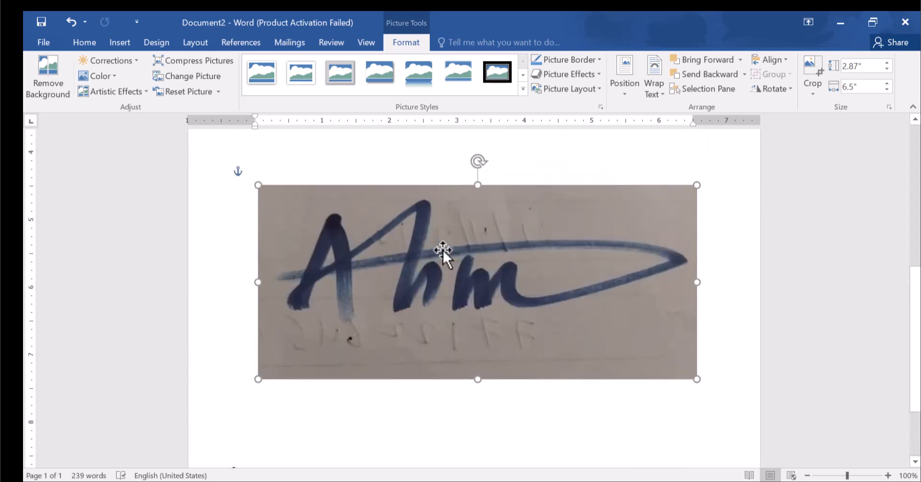
left_click_drag(437, 239, 426, 202)
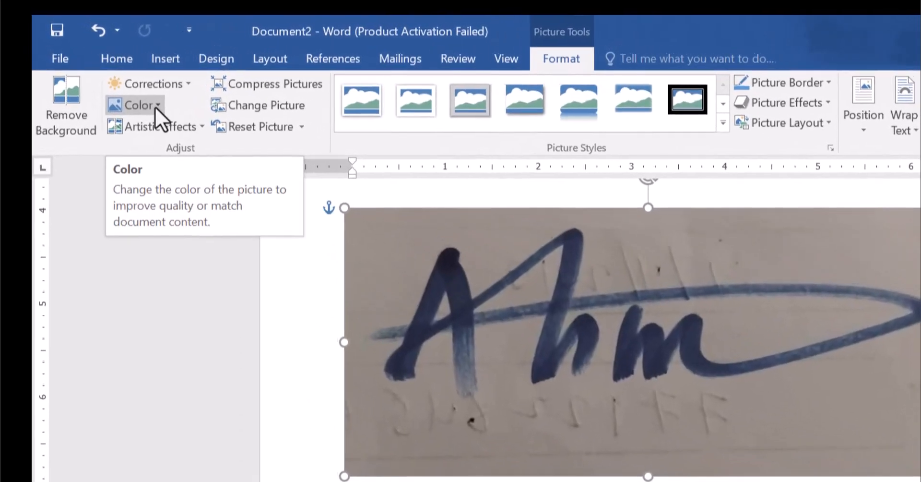
left_click(156, 105)
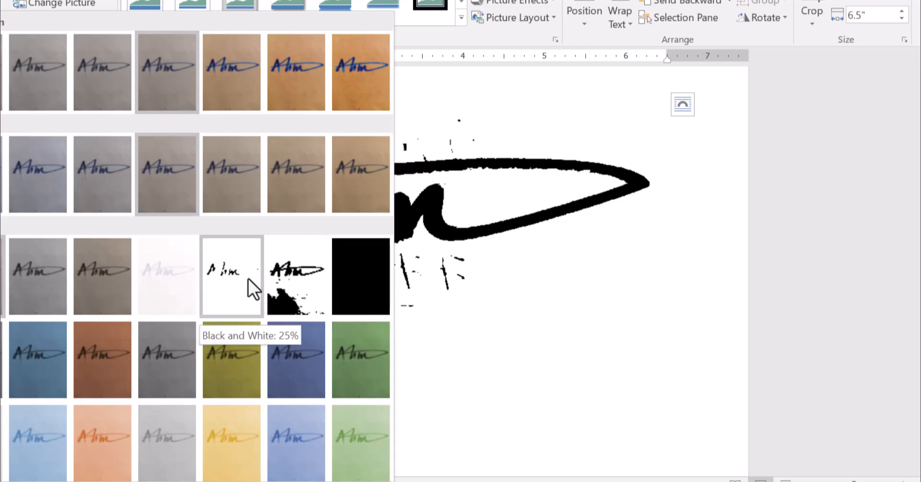
left_click(308, 280)
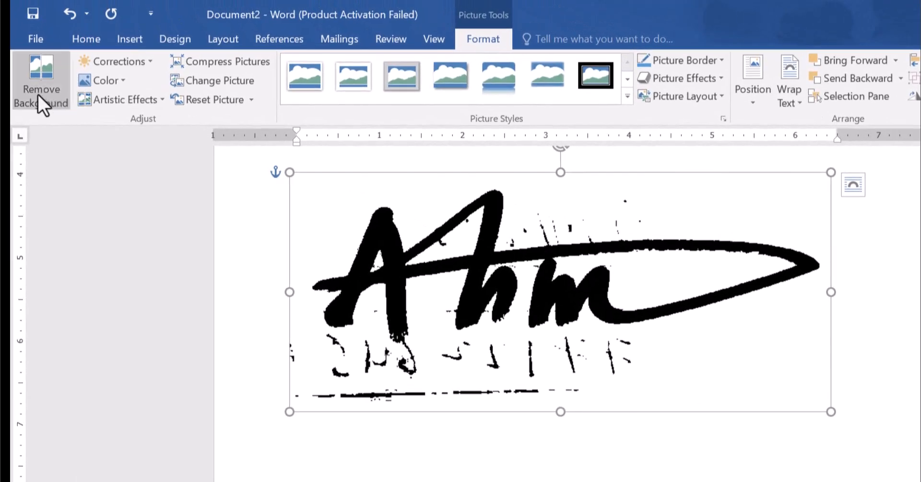
- Remove the signature picture's background, marking the m, the end loop and the leftmost tips of the A to keep, and apply the removal
left_click(38, 94)
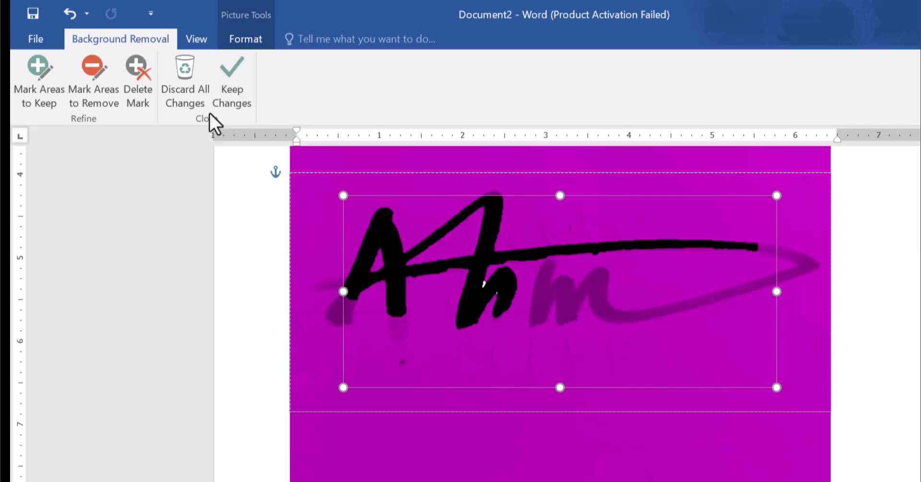
left_click(48, 99)
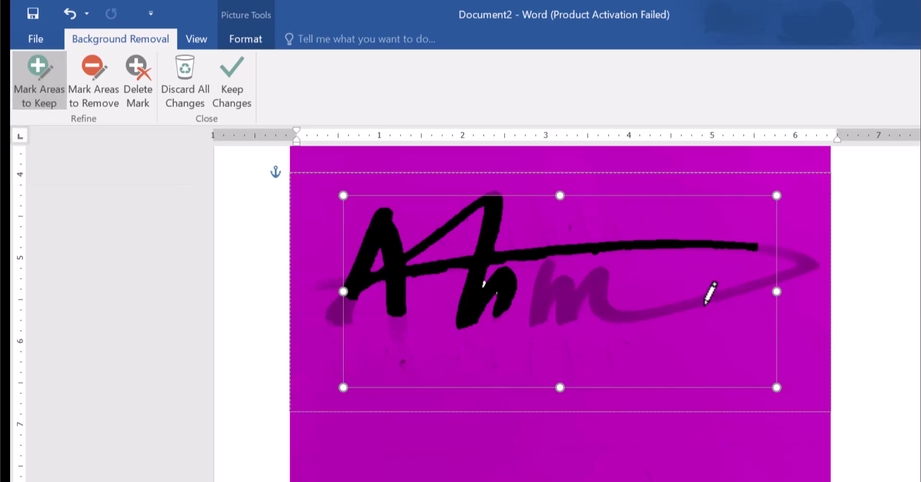
left_click(702, 300)
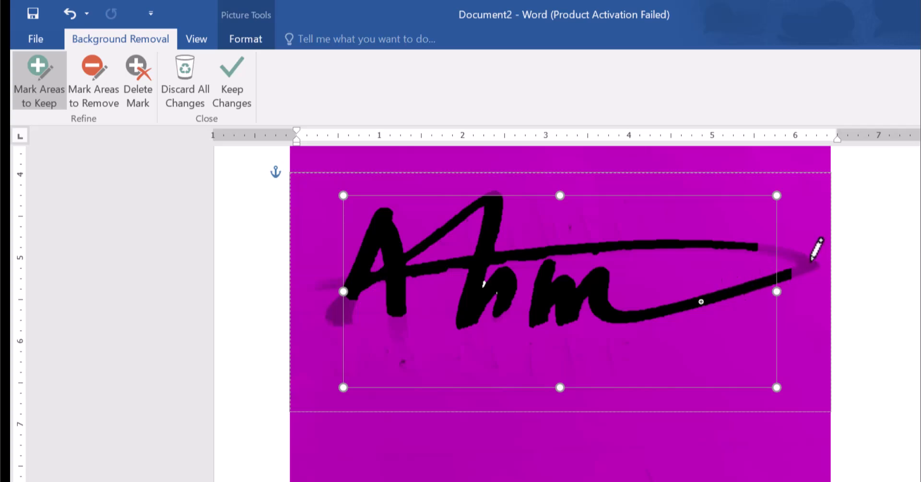
left_click(810, 260)
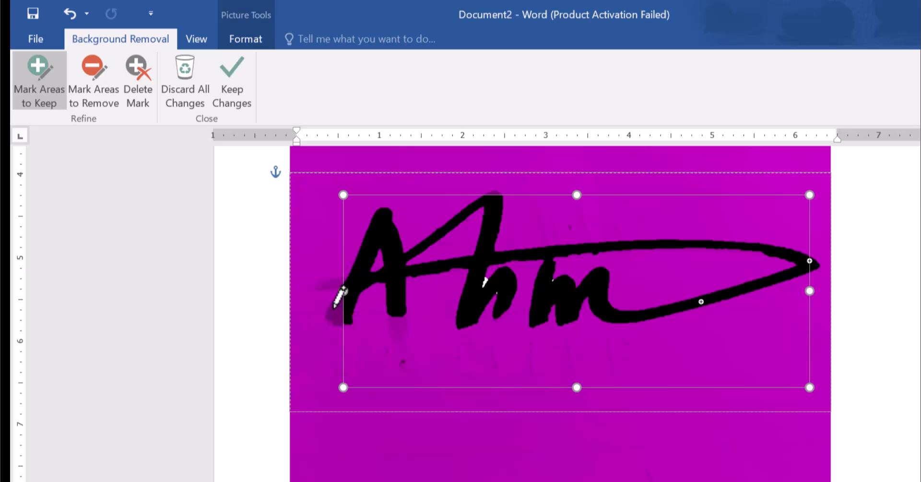
left_click_drag(334, 306, 343, 287)
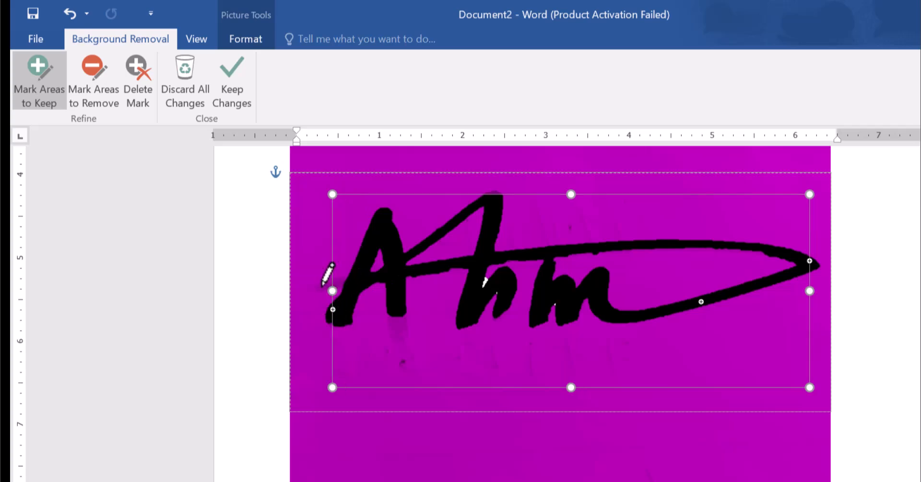
left_click(324, 286)
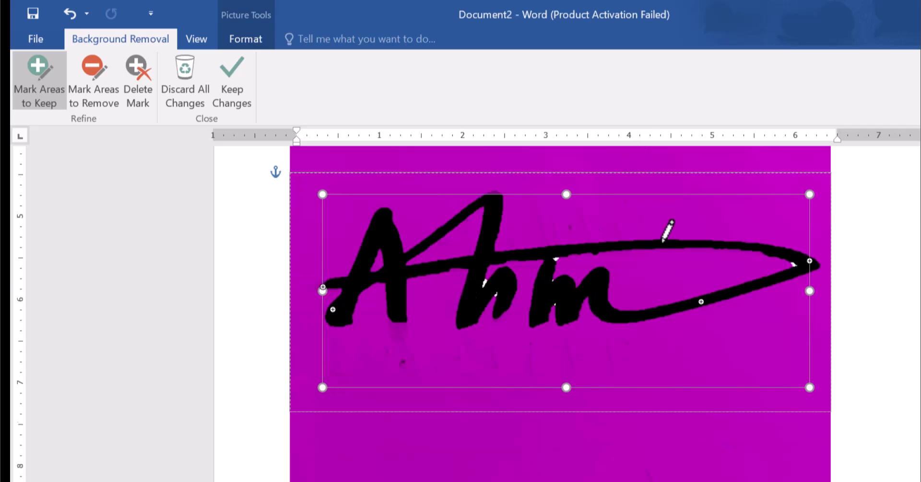
scroll(662, 242, "down", 3)
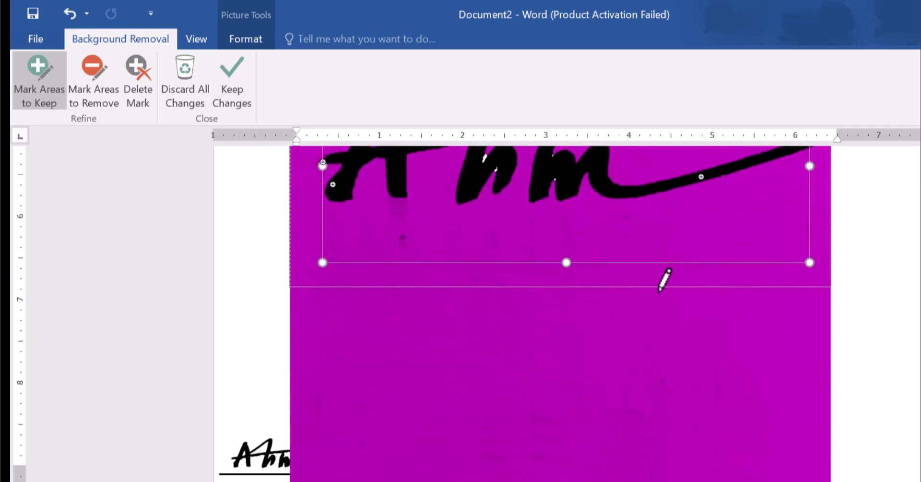
left_click(229, 86)
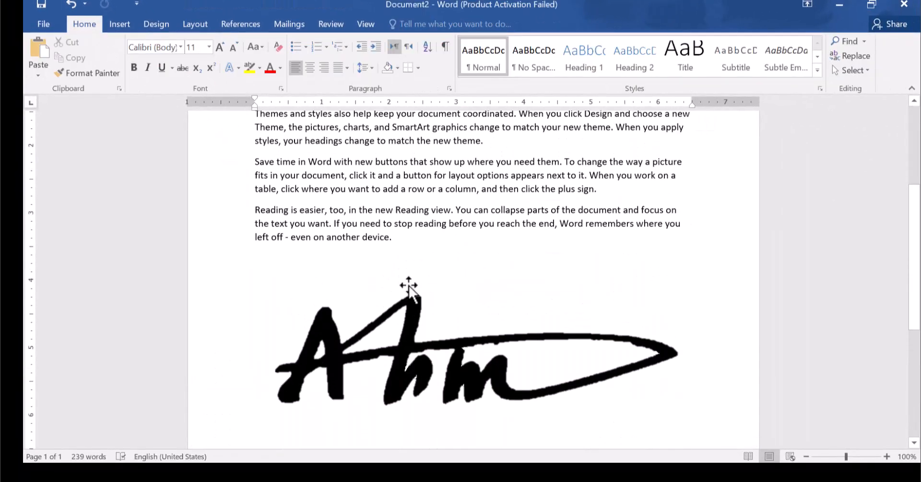
- Shrink the cleaned signature picture to about 1.9" wide and move it to the blank area below the last paragraph
scroll(410, 286, "down", 2)
left_click(415, 270)
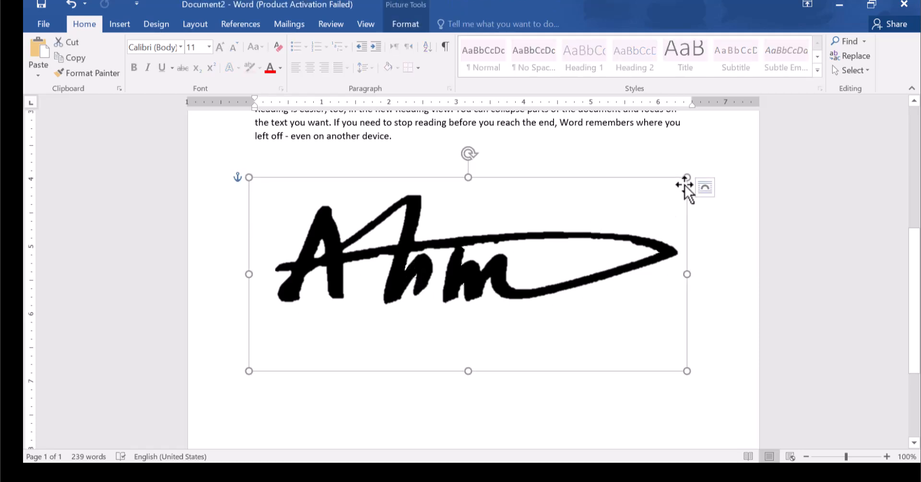
mouse_move(688, 177)
left_mouse_down()
mouse_move(532, 206)
mouse_move(386, 258)
mouse_move(307, 260)
left_mouse_up()
left_click_drag(364, 307, 346, 272)
left_click_drag(478, 337, 357, 276)
left_click(470, 232)
mouse_move(297, 247)
left_mouse_down()
mouse_move(406, 240)
mouse_move(449, 210)
left_mouse_up()
left_click(454, 286)
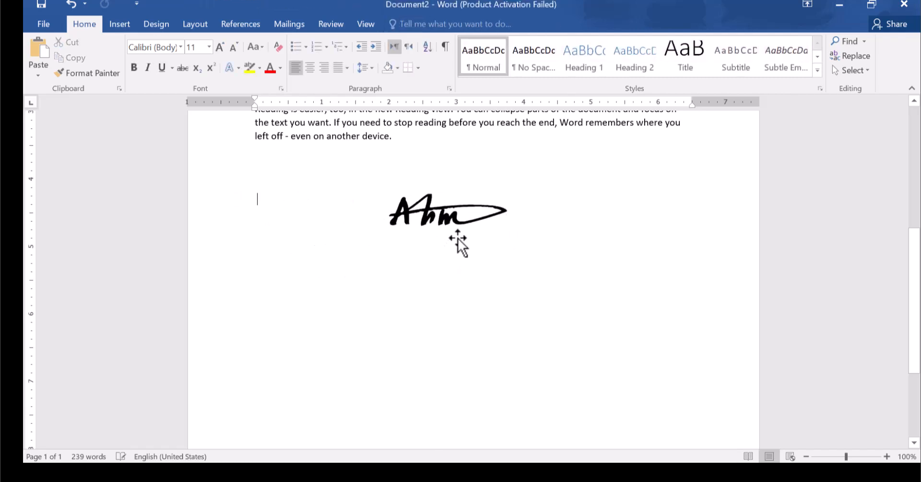
- Reposition the small signature in the empty area between the body text and the sample signatures
scroll(461, 215, "up", 4)
scroll(461, 216, "down", 7)
left_click_drag(451, 208, 451, 259)
left_click(532, 193)
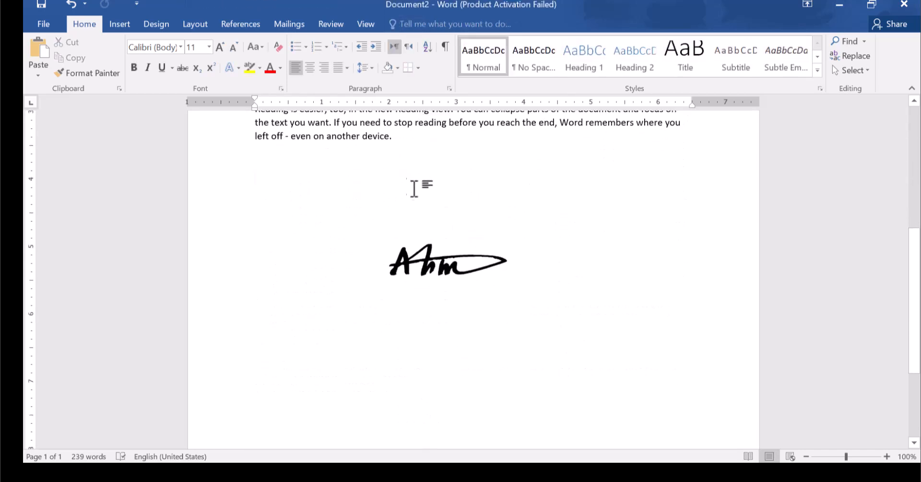
scroll(443, 254, "down", 2)
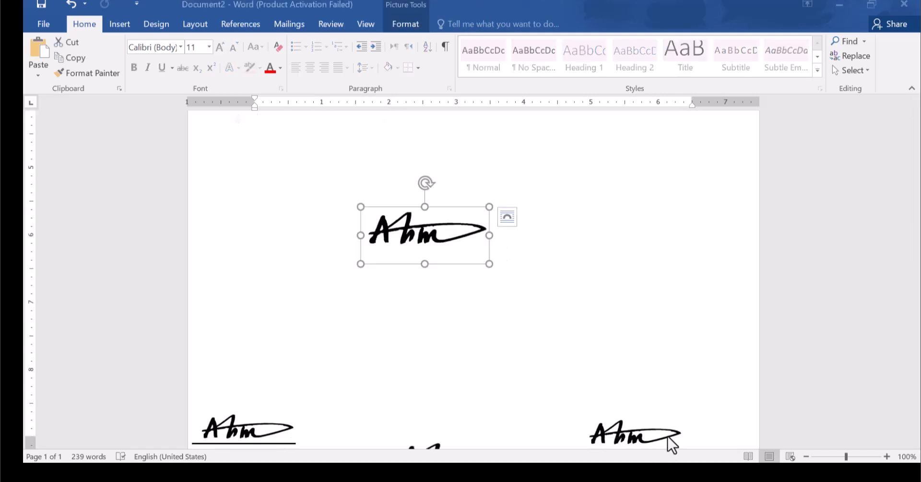
left_click(418, 257)
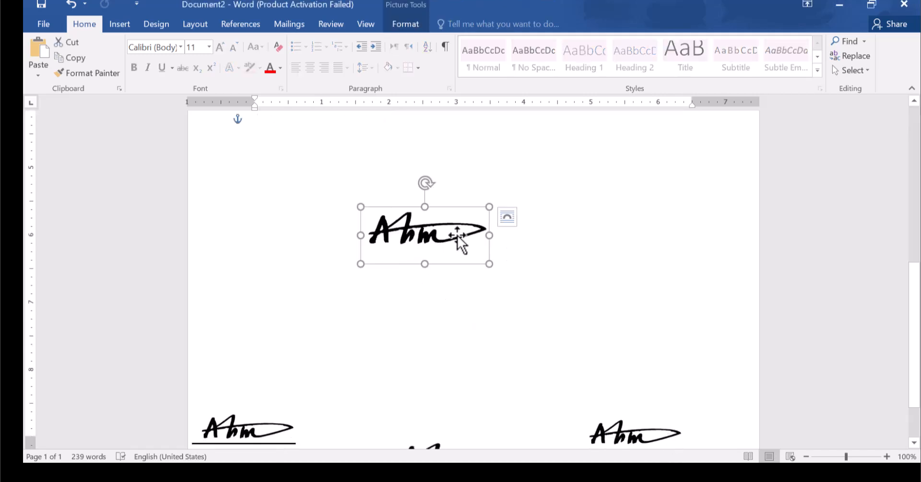
mouse_move(440, 243)
left_mouse_down()
mouse_move(494, 231)
mouse_move(443, 205)
left_mouse_up()
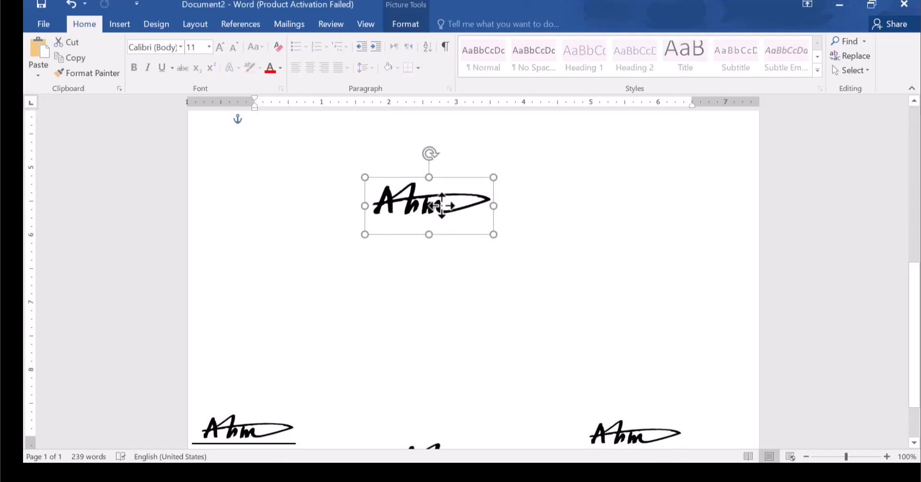
left_click(485, 273)
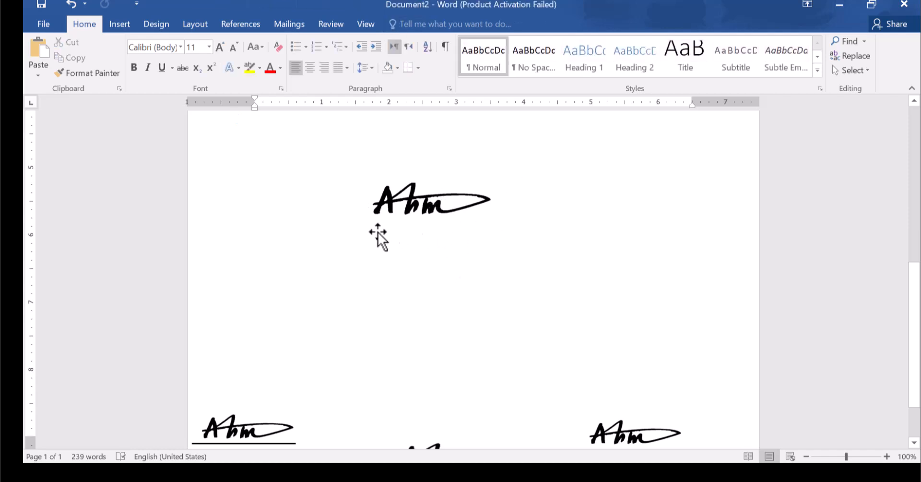
left_click(407, 209)
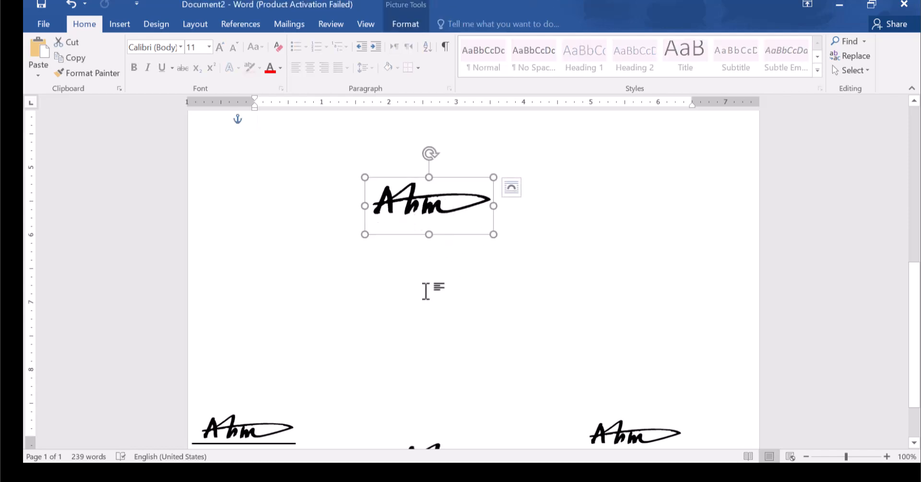
left_click(427, 288)
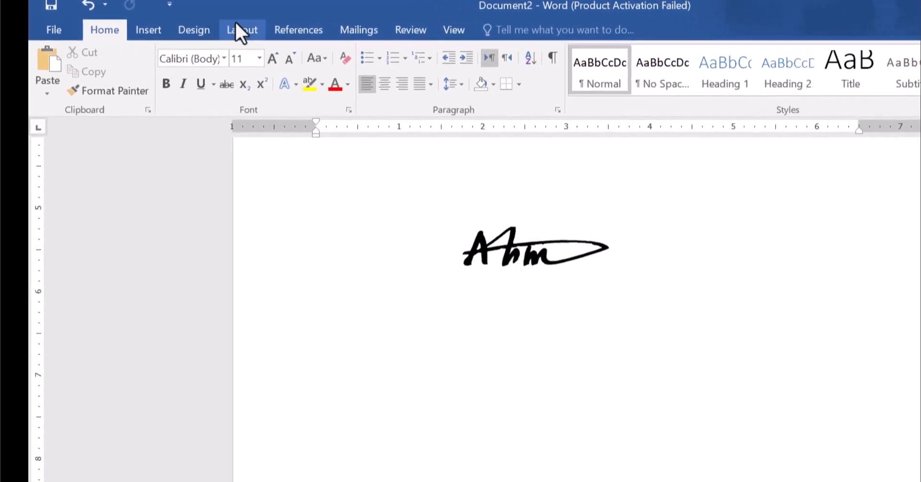
- Draw a horizontal line about 1.9" long just beneath the signature and apply the thick black theme style to it
left_click(154, 25)
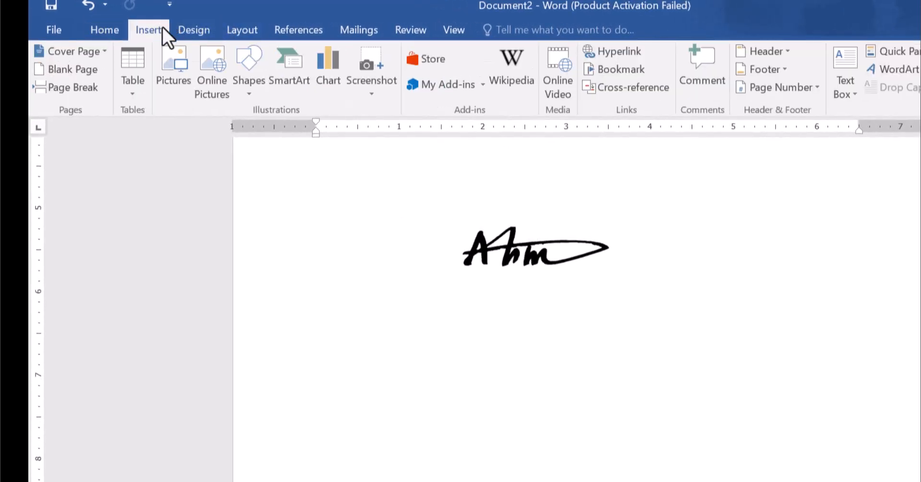
left_click(249, 83)
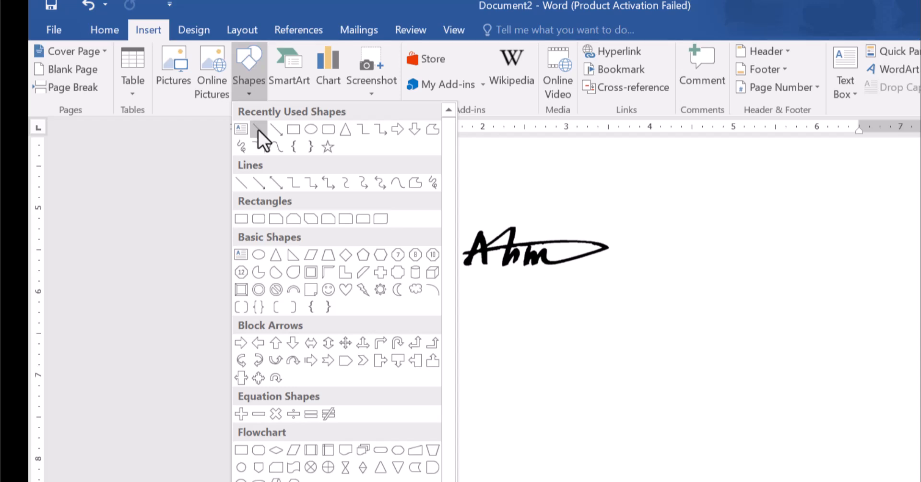
left_click(258, 130)
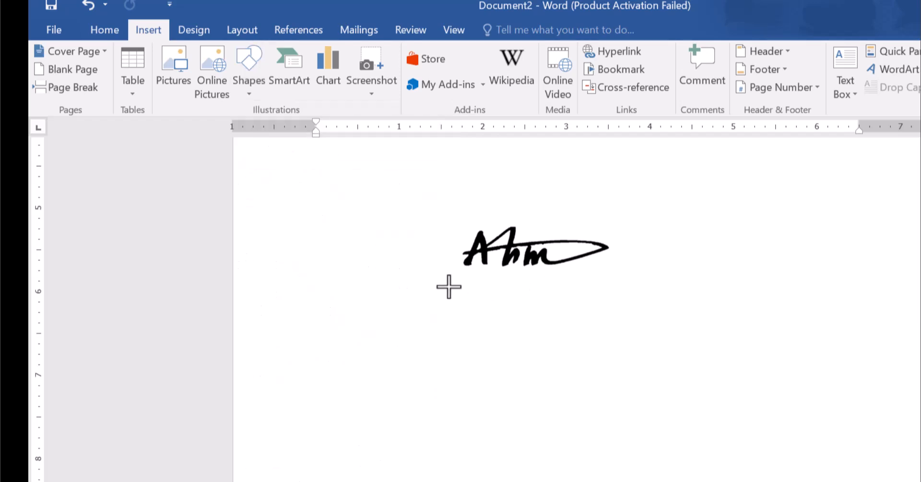
left_click_drag(449, 286, 612, 288)
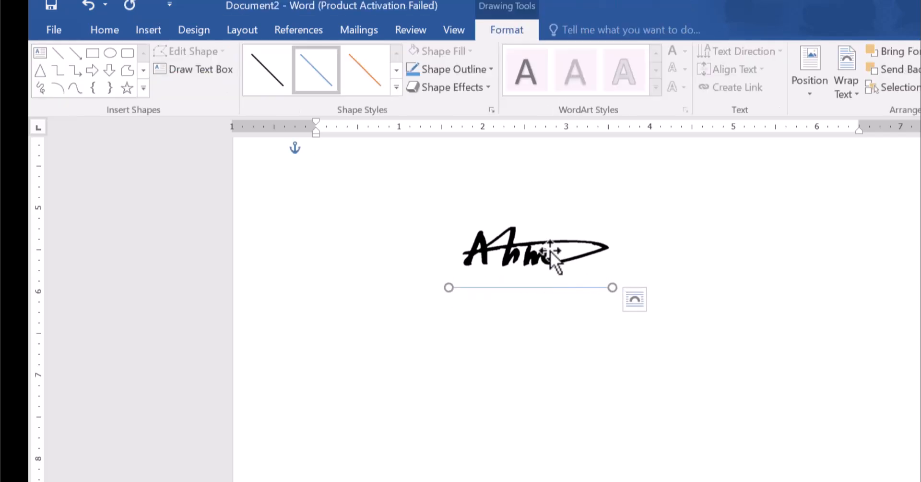
left_click(396, 87)
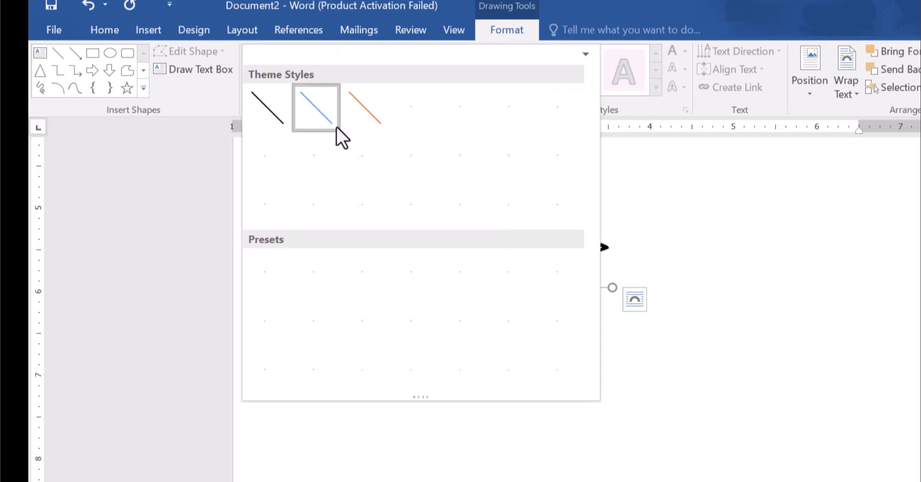
left_click(270, 204)
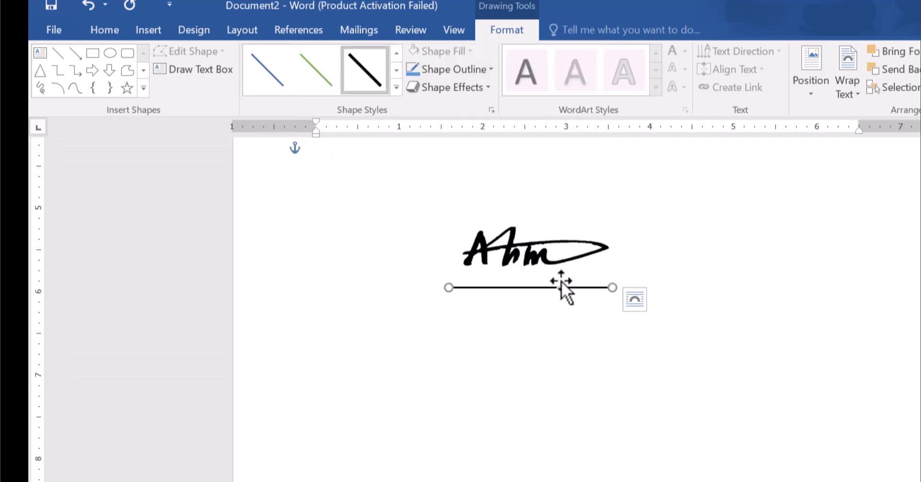
- Move the signature down so it sits close above the black line
left_click(538, 313)
mouse_move(517, 248)
left_mouse_down()
mouse_move(508, 262)
mouse_move(520, 265)
left_mouse_up()
left_click(592, 354)
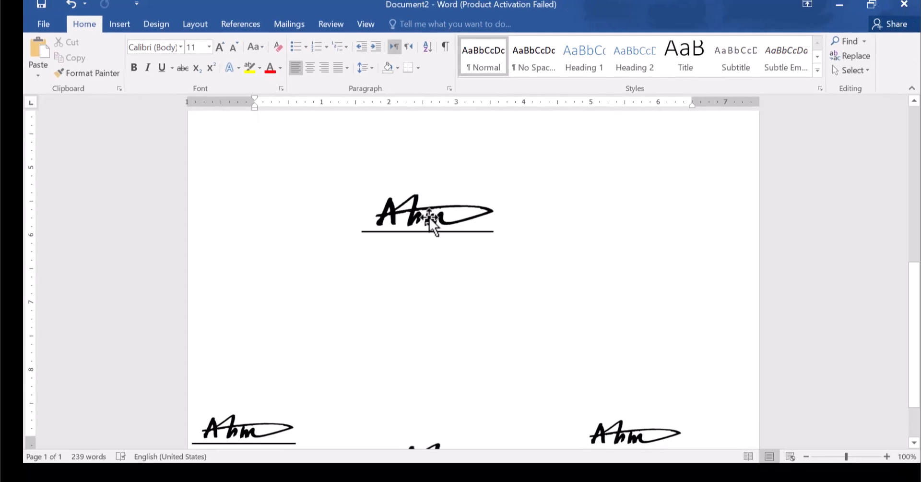
left_click(430, 217)
left_click(446, 278)
left_click(424, 214)
left_click(436, 266)
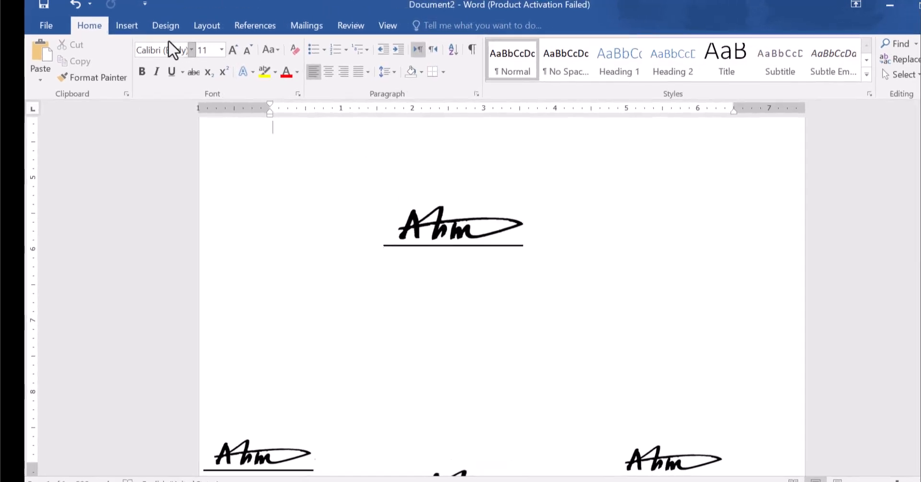
- Insert a Simple Text Box and replace its placeholder text with "MANAGER"
left_click(118, 26)
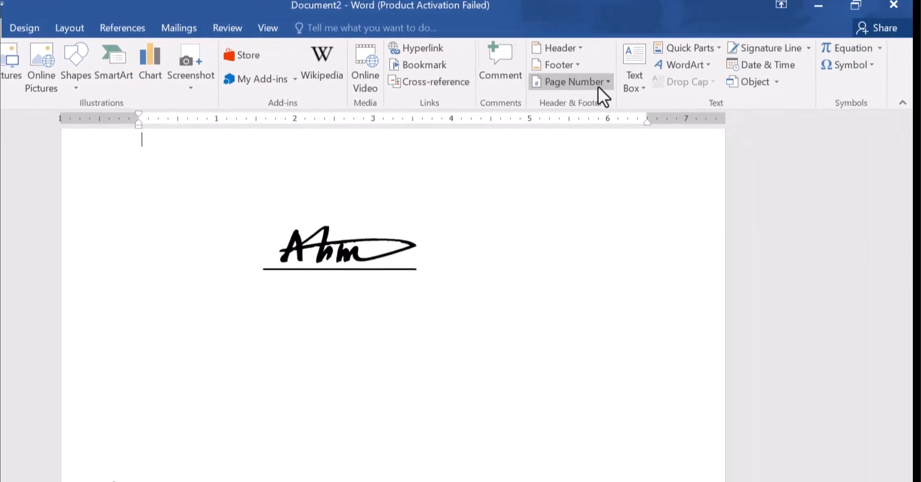
left_click(628, 82)
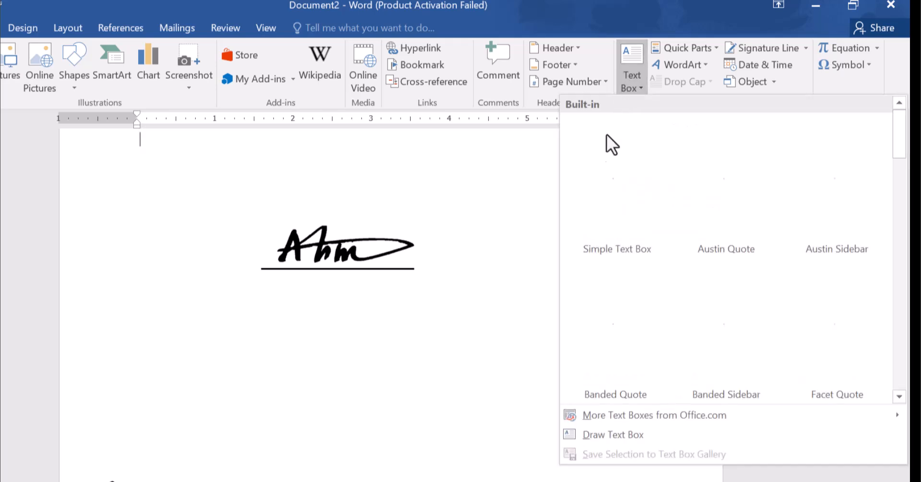
left_click(614, 159)
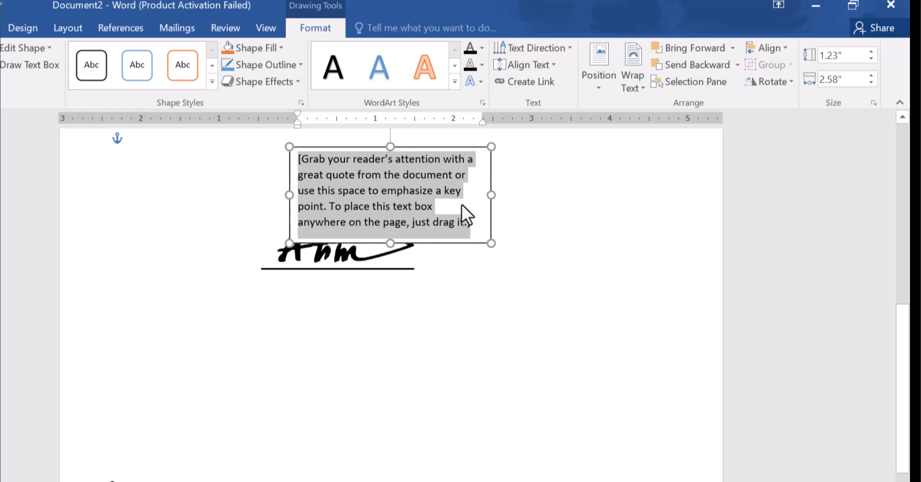
type("M")
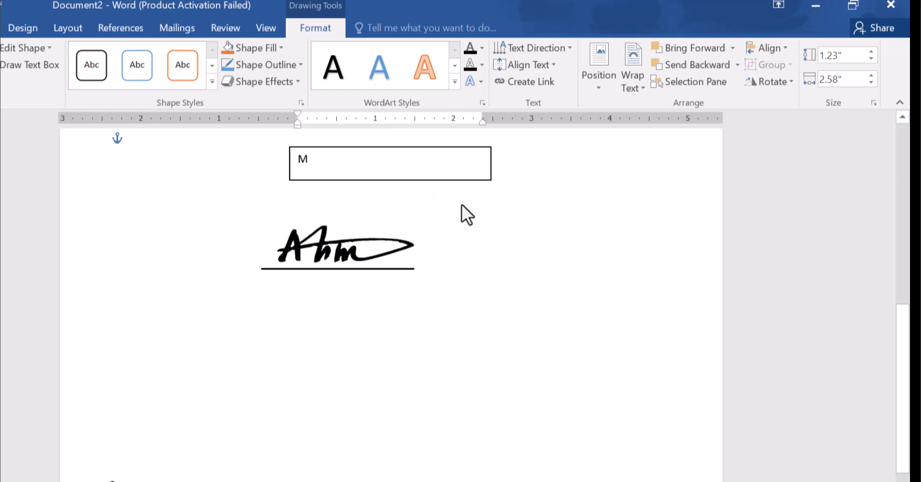
type("NA")
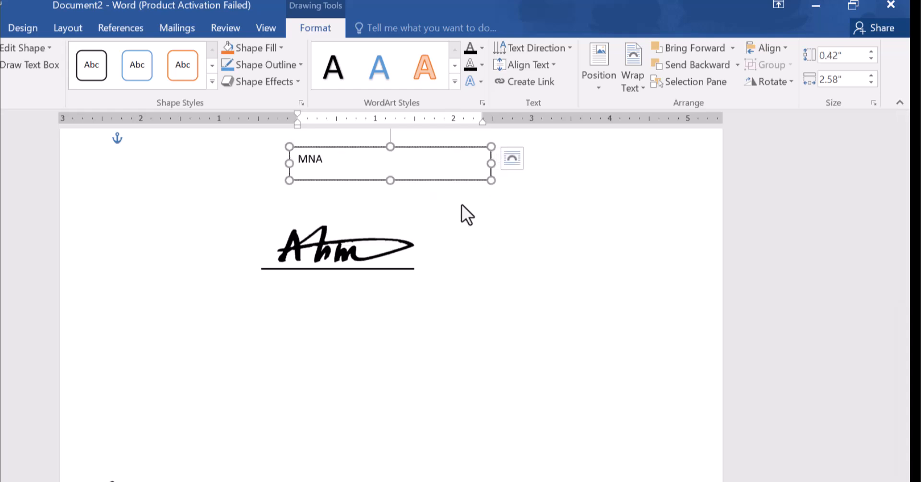
type("ANAGER")
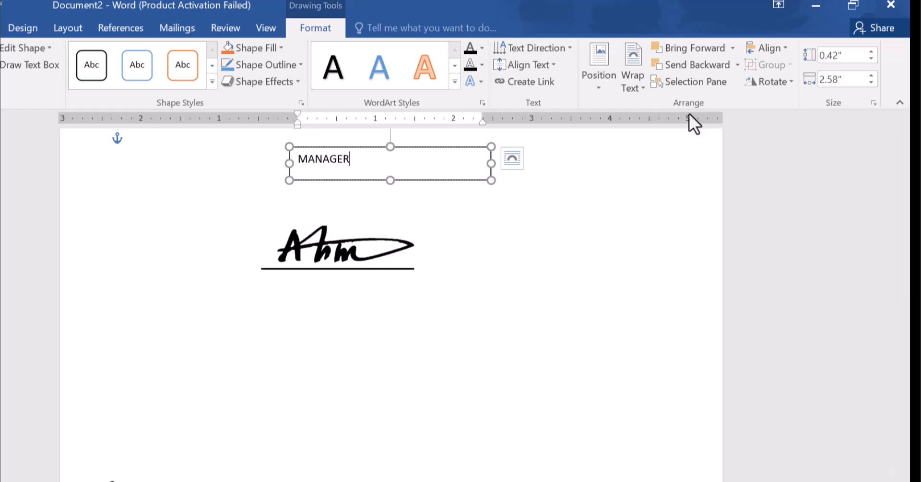
- Make the MANAGER caption bold at 12 pt and shrink its text box to about 1.18" wide by 0.36" high
left_click_drag(491, 163, 326, 168)
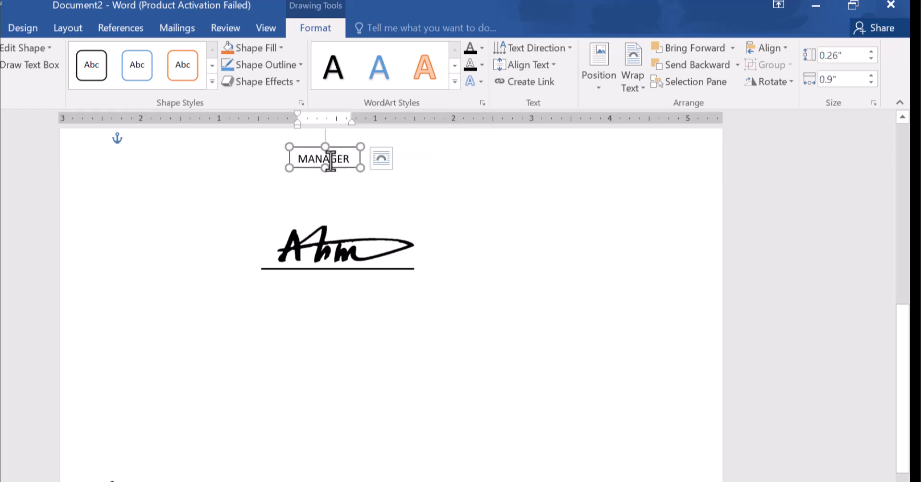
double_click(335, 158)
left_click(350, 133)
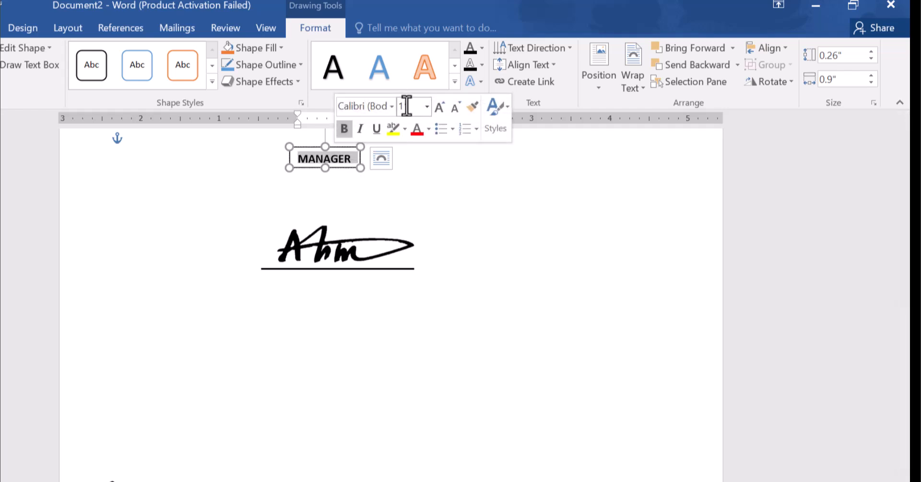
left_click(437, 108)
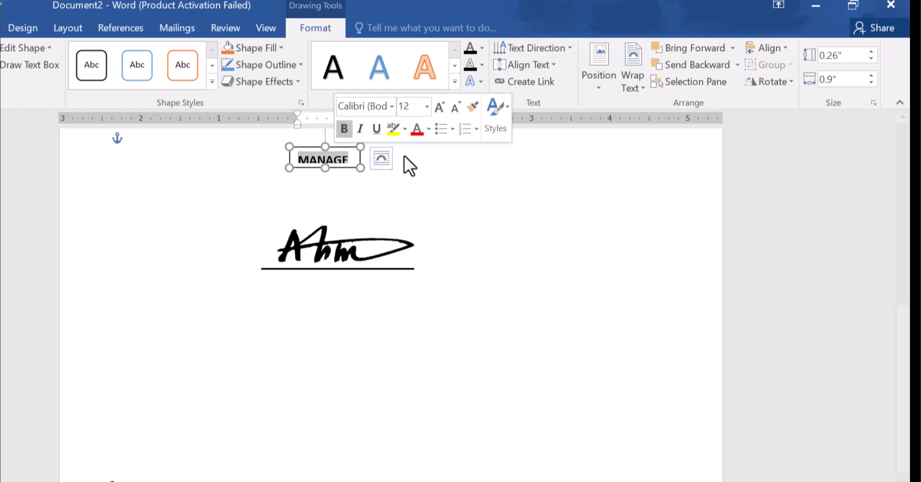
left_click_drag(361, 167, 336, 175)
left_click(357, 185)
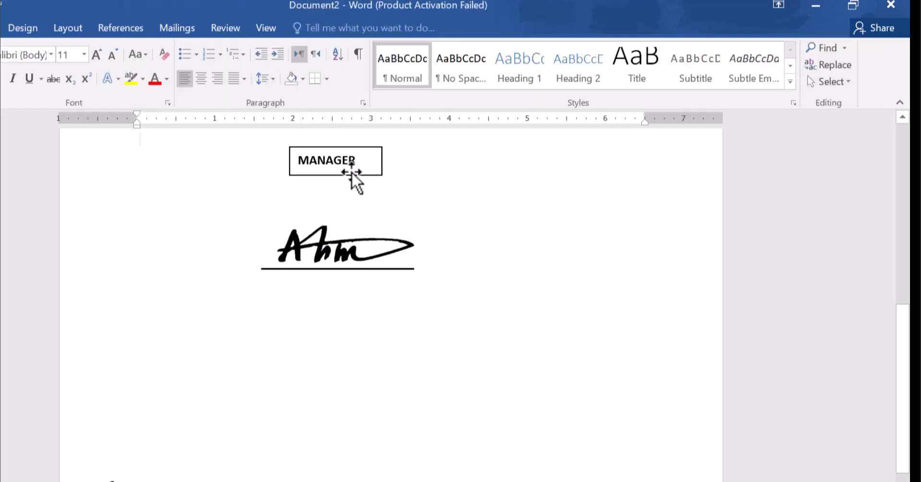
- Remove the outline and the fill from the MANAGER text box
left_click(351, 173)
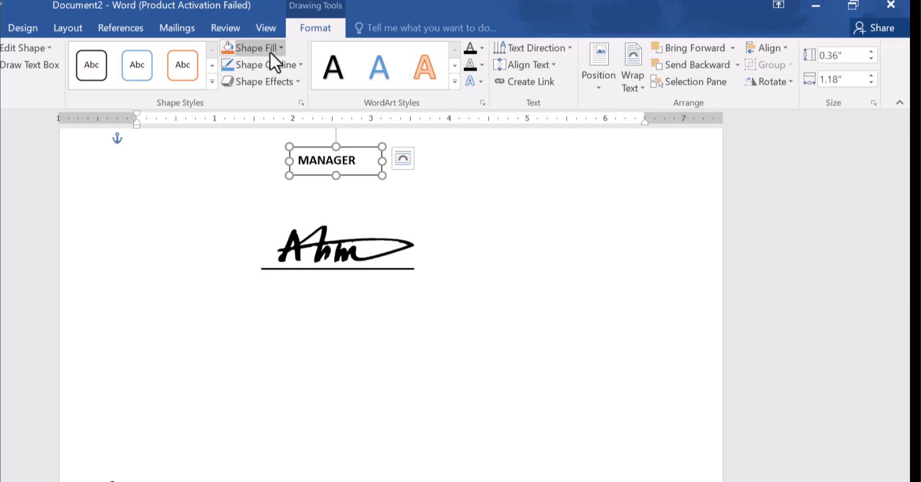
left_click(268, 62)
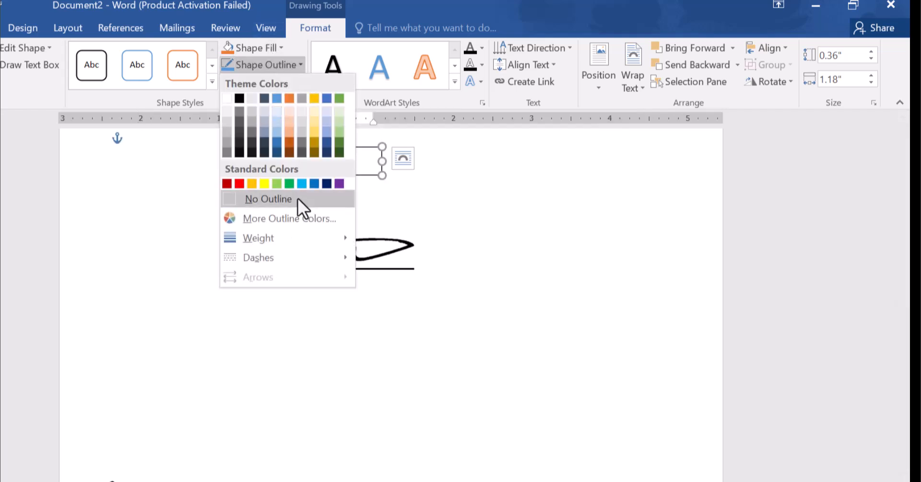
left_click(298, 200)
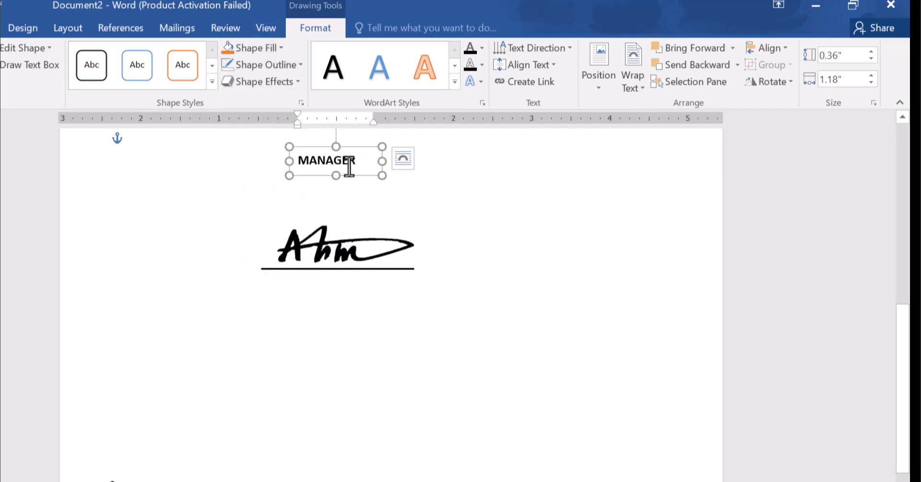
left_click(280, 48)
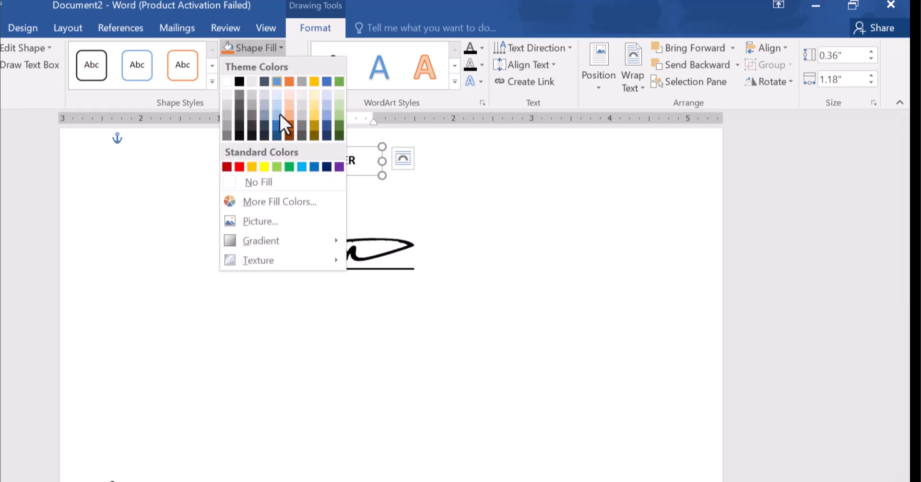
left_click(276, 179)
left_click(348, 163)
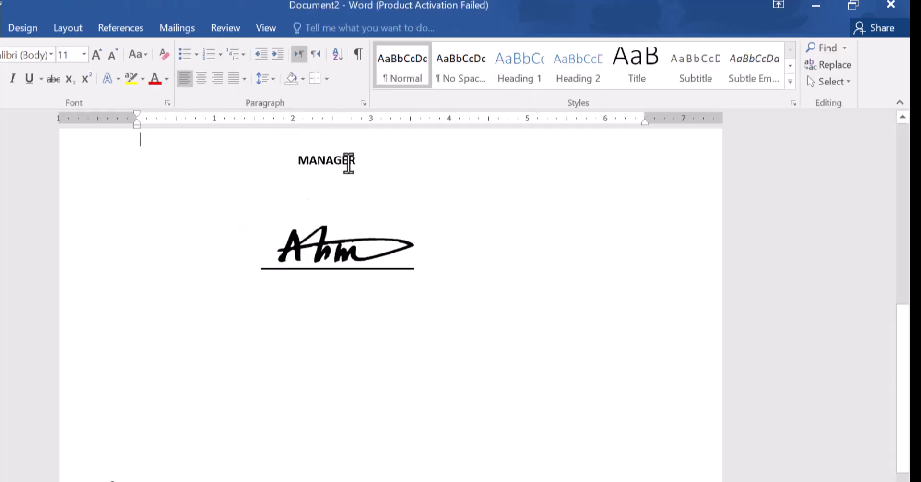
- Move the MANAGER caption directly beneath the signature line and nudge it slightly to the right
left_click(344, 175)
mouse_move(343, 174)
left_mouse_down()
mouse_move(351, 206)
mouse_move(344, 292)
left_mouse_up()
left_click(485, 221)
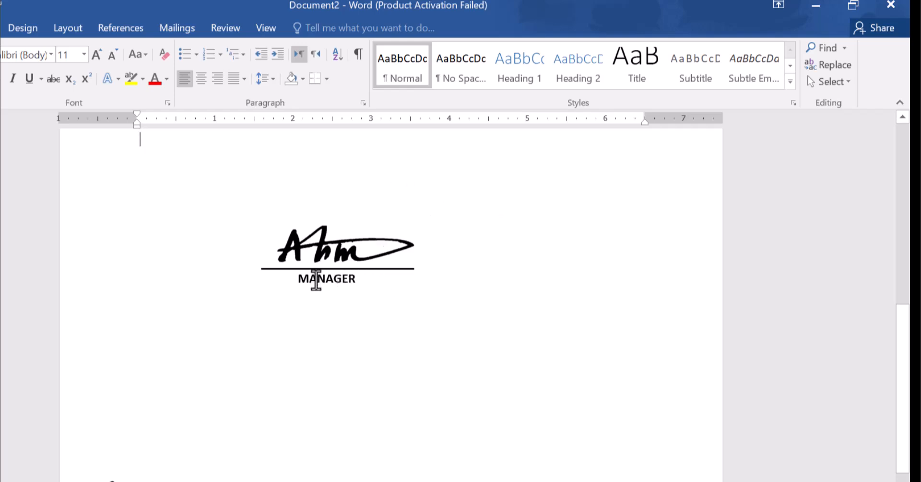
left_click(315, 279)
left_click(344, 340)
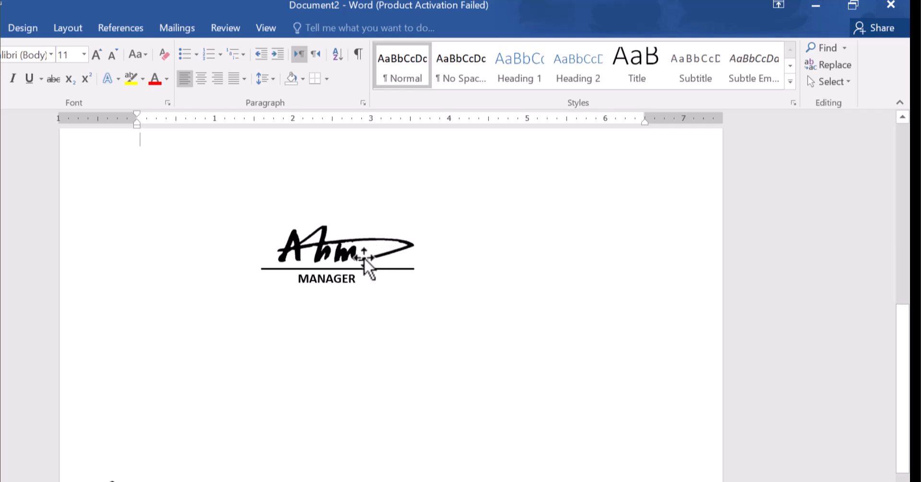
left_click_drag(377, 278, 380, 278)
left_click(297, 321)
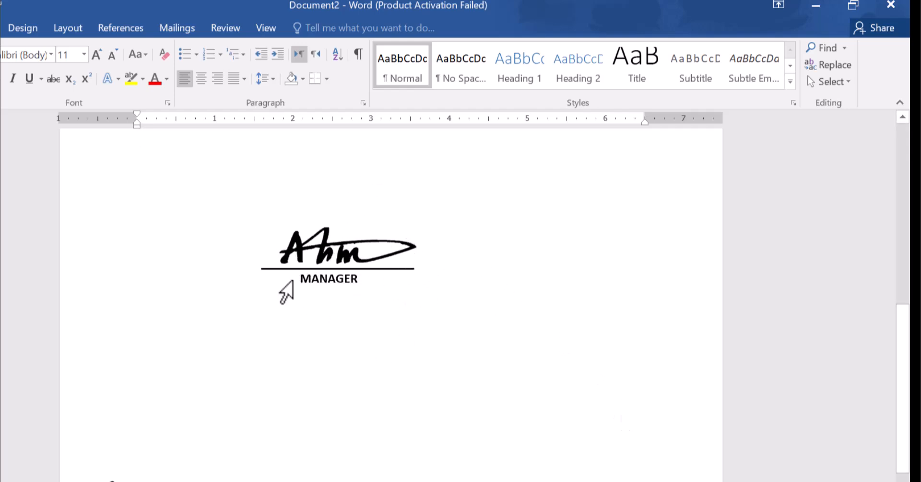
- Group the line, the MANAGER caption and the signature picture into one object and shift the group slightly
left_click(263, 270)
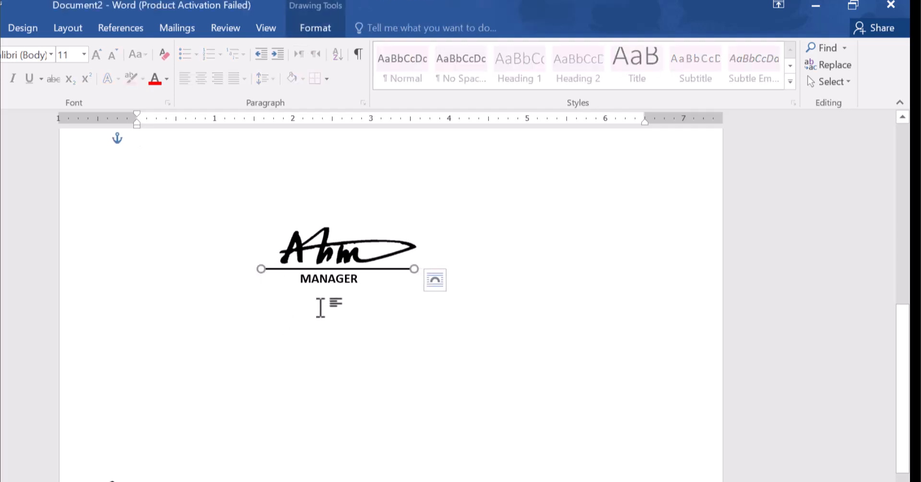
left_click(316, 287, "ctrl")
left_click(317, 287, "ctrl")
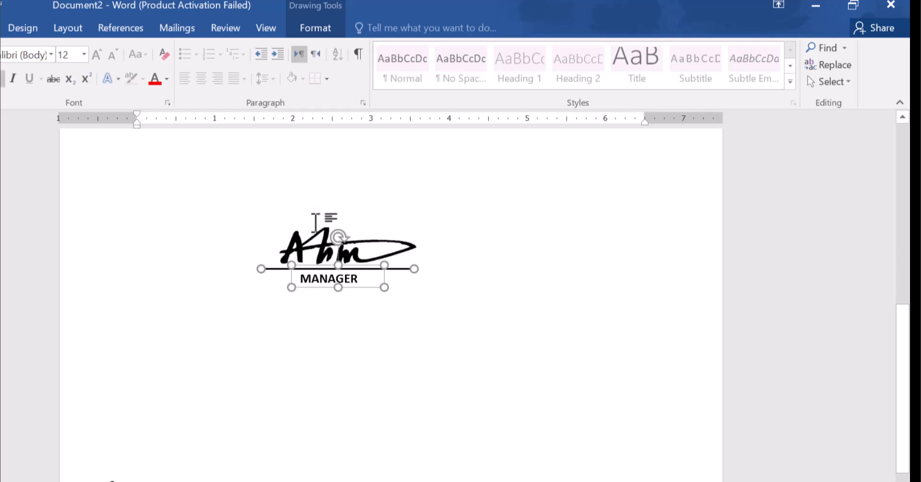
left_click(319, 233, "ctrl")
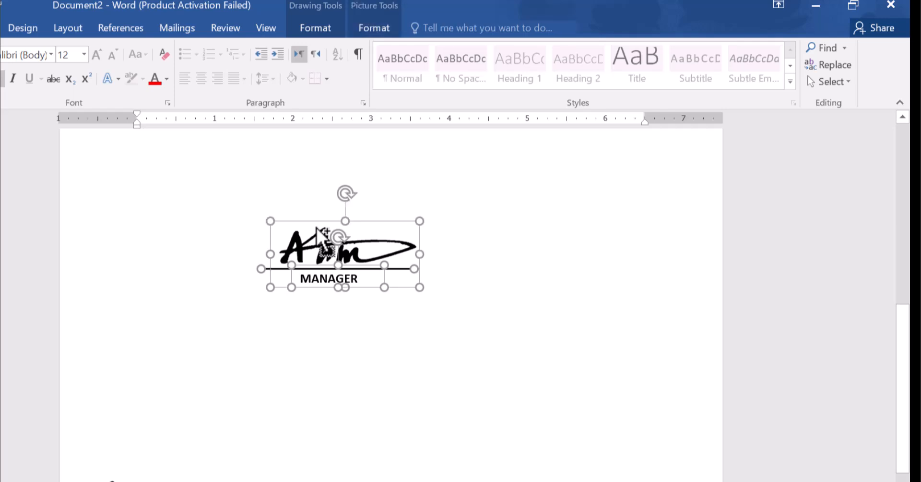
left_click(318, 29)
left_click(766, 70)
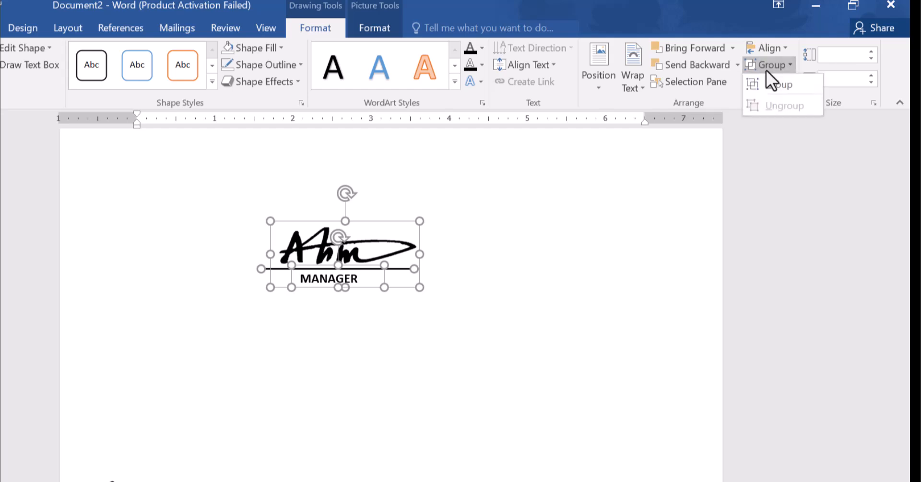
left_click(776, 82)
left_click(593, 215)
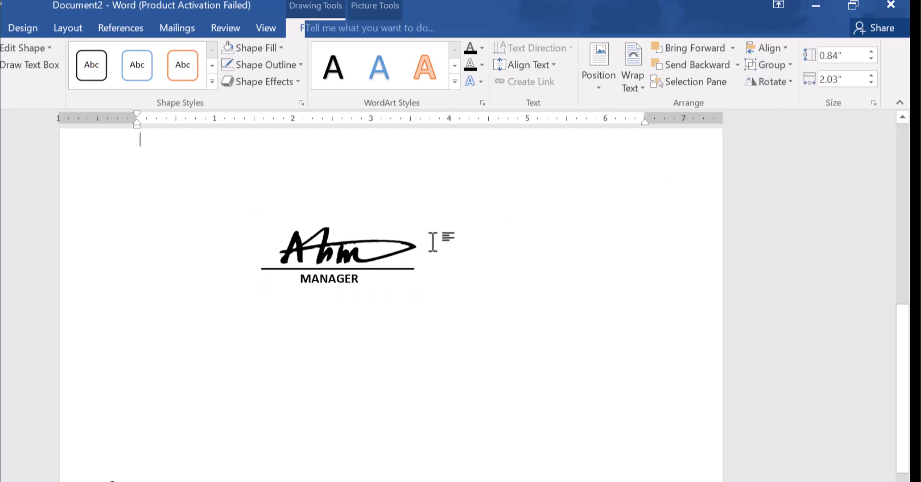
mouse_move(390, 247)
left_mouse_down()
mouse_move(477, 240)
mouse_move(344, 198)
mouse_move(402, 236)
mouse_move(374, 256)
left_mouse_up()
left_click(391, 330)
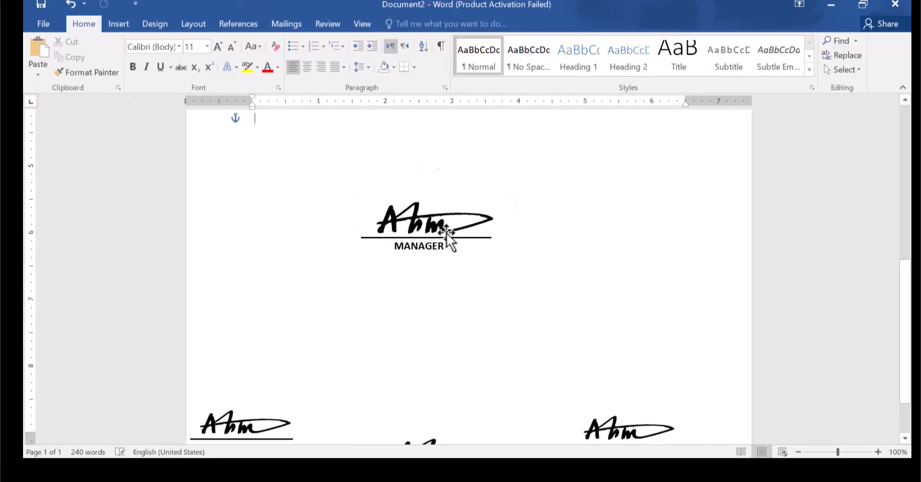
- Save the grouped signature to the Quick Parts gallery as a building block in the General category, named after the signer
left_click(446, 233)
left_click(112, 24)
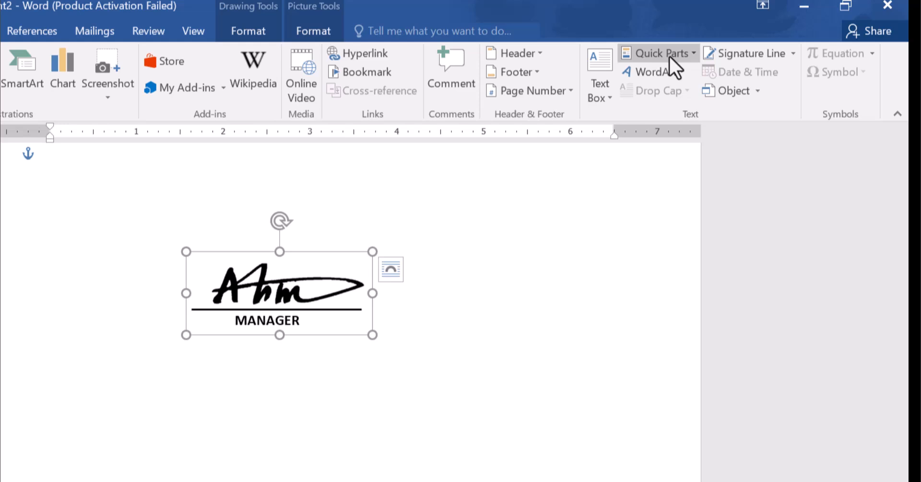
left_click(669, 55)
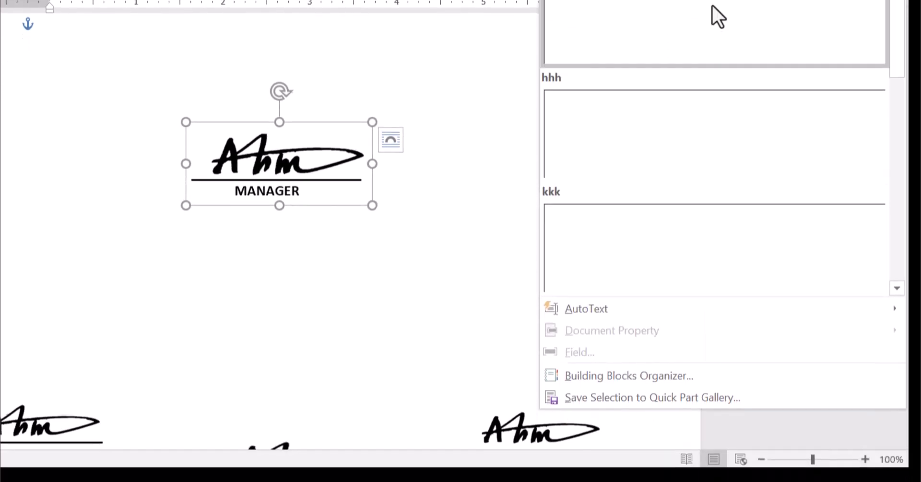
scroll(690, 221, "down", 3)
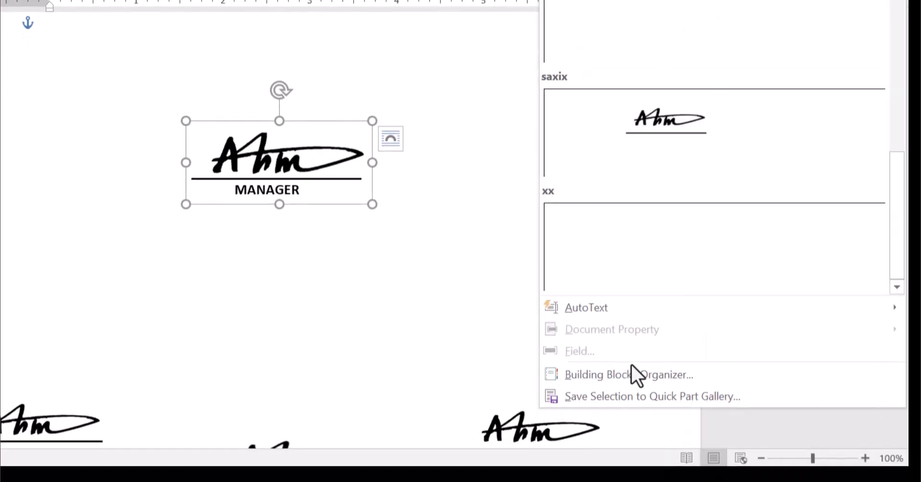
left_click(502, 405)
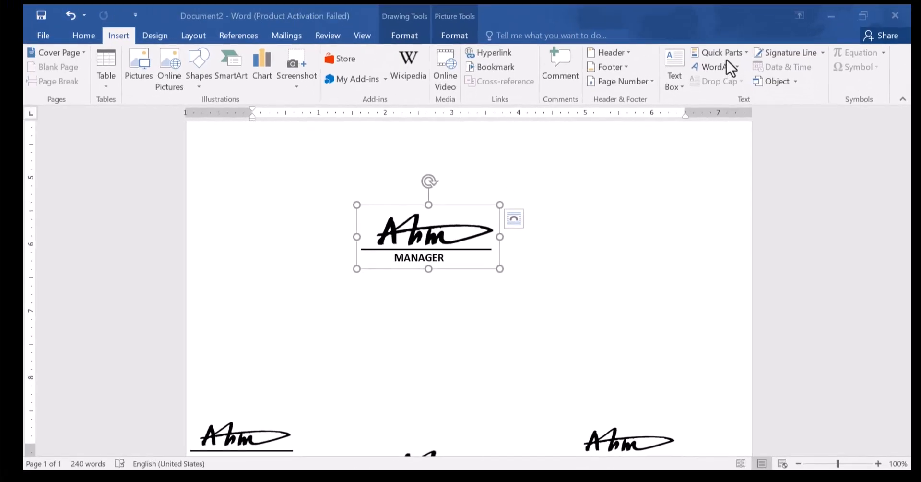
left_click(722, 52)
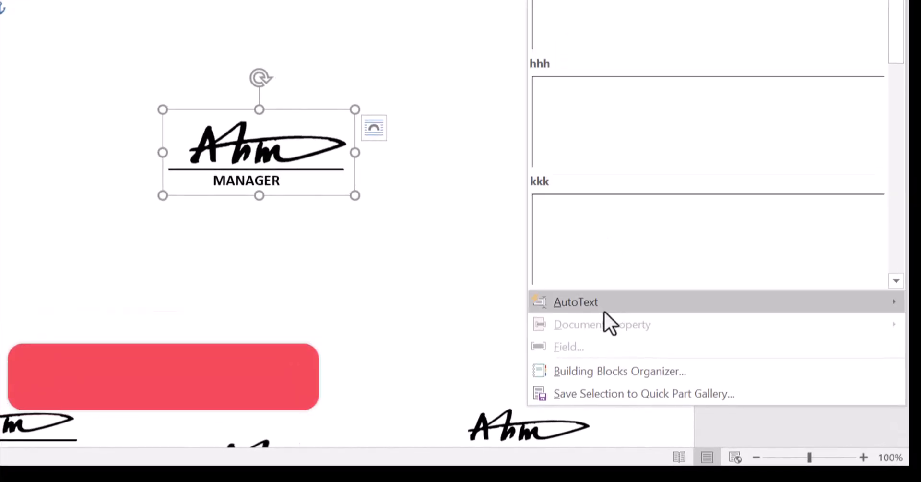
left_click(618, 391)
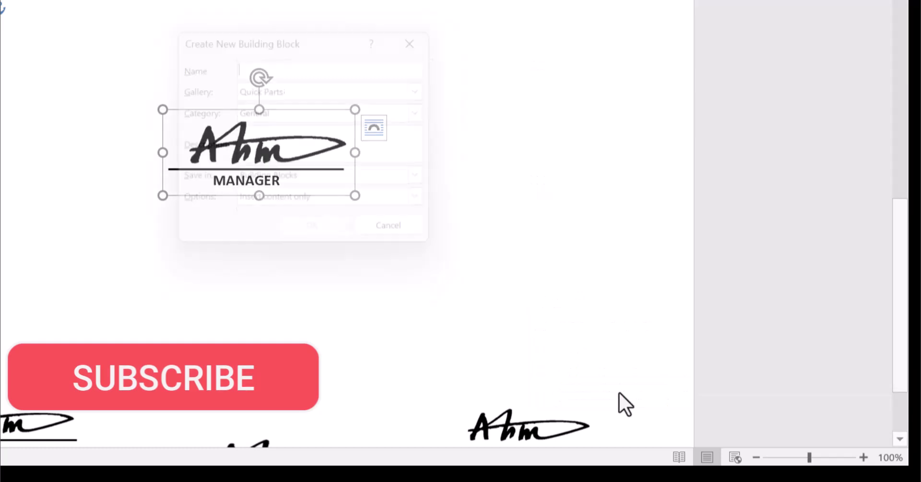
left_click(284, 64)
type("AHMED")
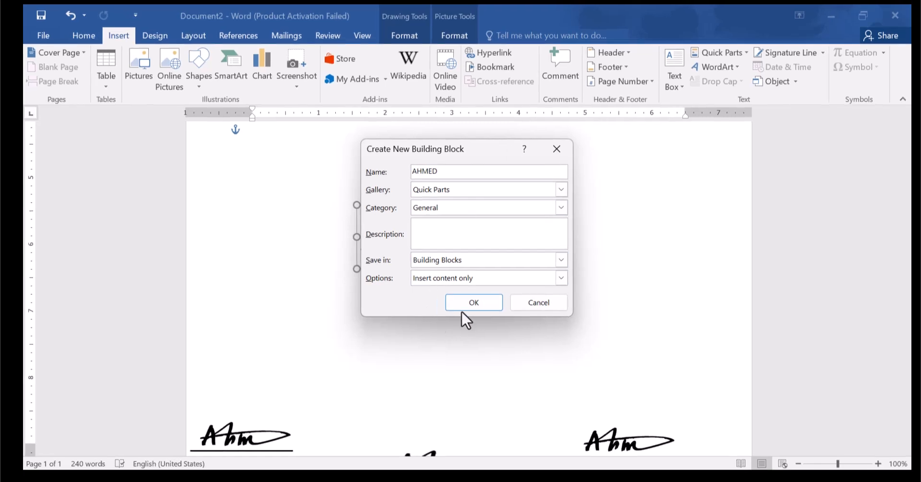
left_click(462, 306)
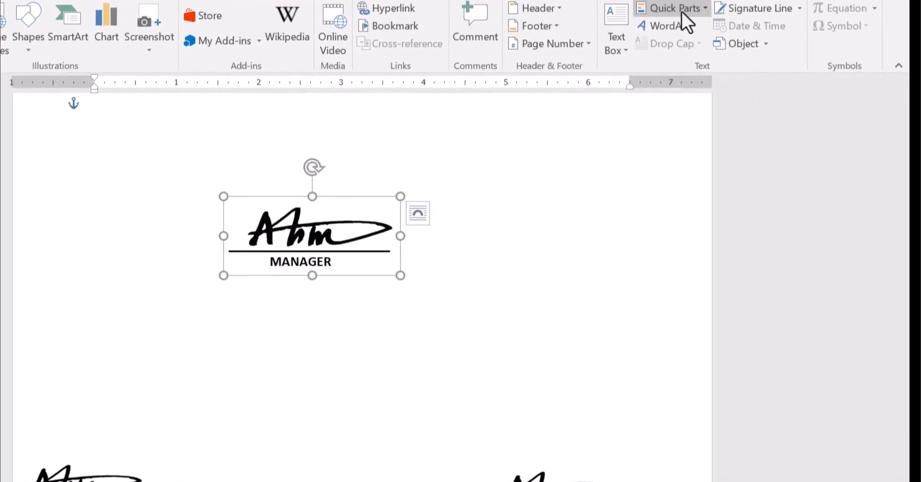
- Insert the saved signature building block from Quick Parts in place of the selected group and select the inserted signature
left_click(681, 11)
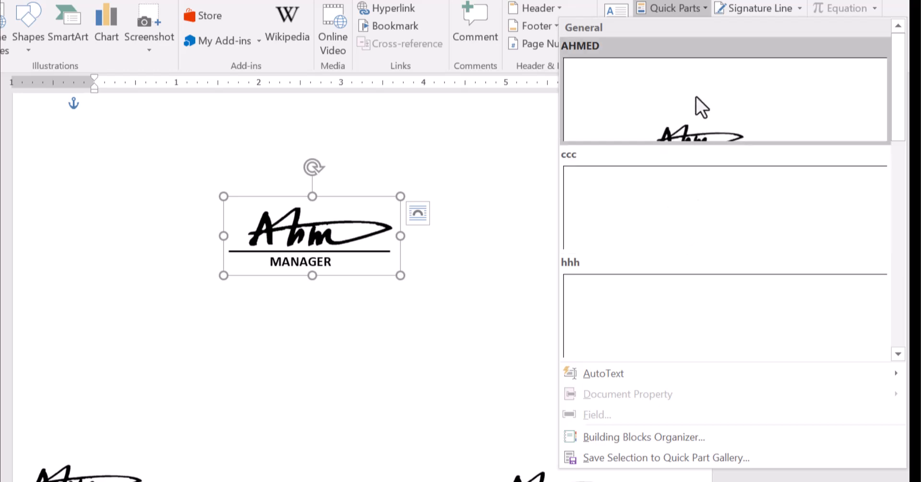
left_click(695, 98)
scroll(436, 182, "up", 3)
scroll(435, 183, "down", 5)
left_click(329, 206)
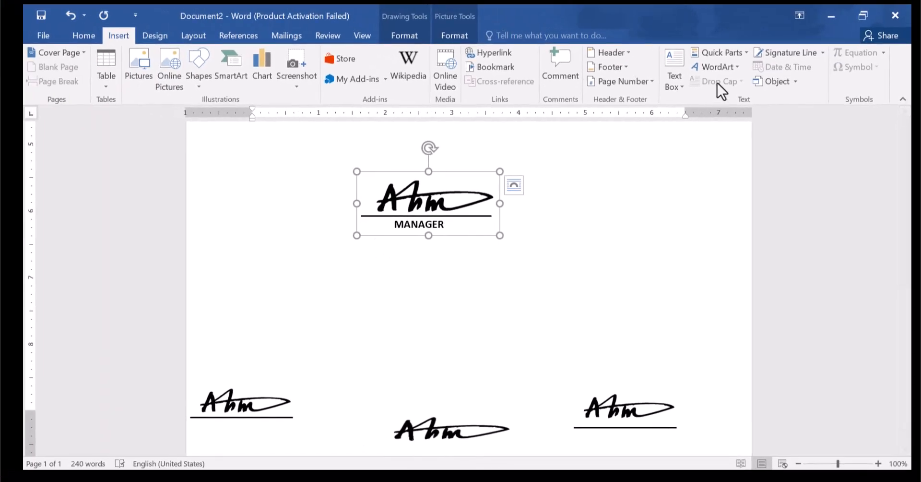
- Insert the signature building block again, select it at the MANAGER caption, and remove it from the page
left_click(722, 53)
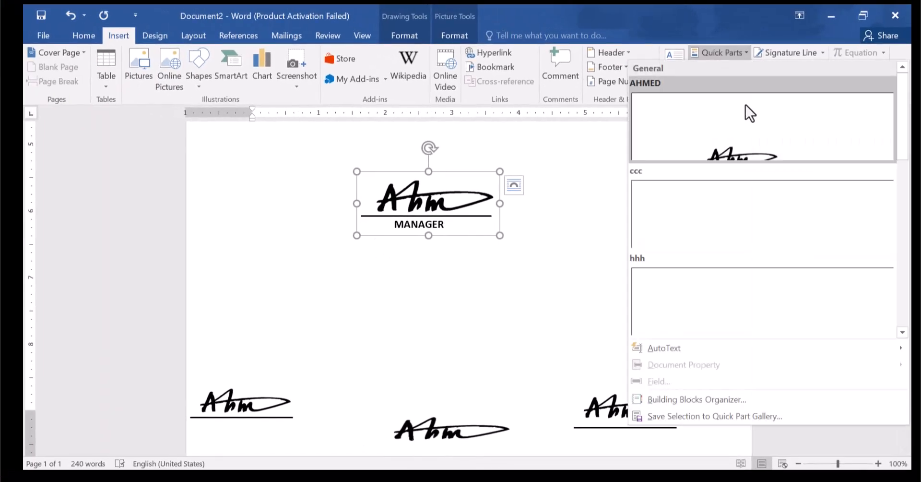
left_click(740, 155)
scroll(434, 235, "down", 2)
left_click(425, 185)
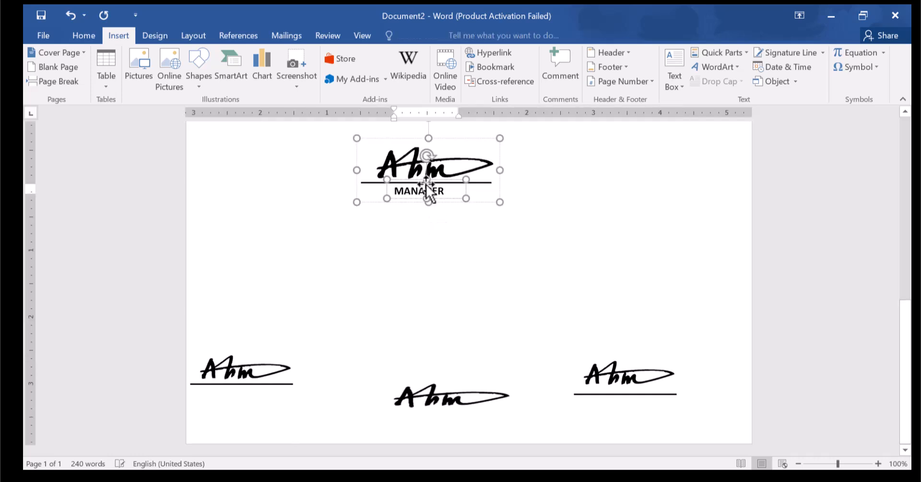
left_click(441, 234)
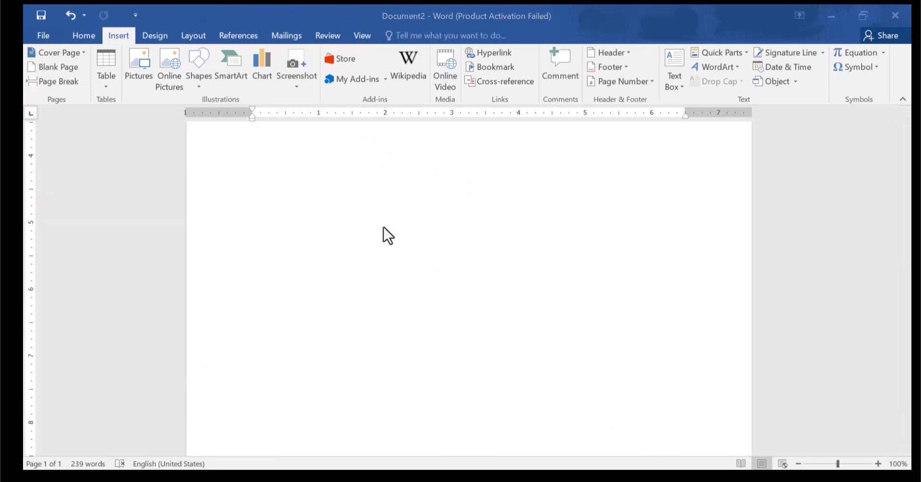
- Insert the saved signature from Quick Parts at an empty line below the last paragraph and select the inserted group
scroll(391, 229, "up", 2)
scroll(398, 226, "down", 1)
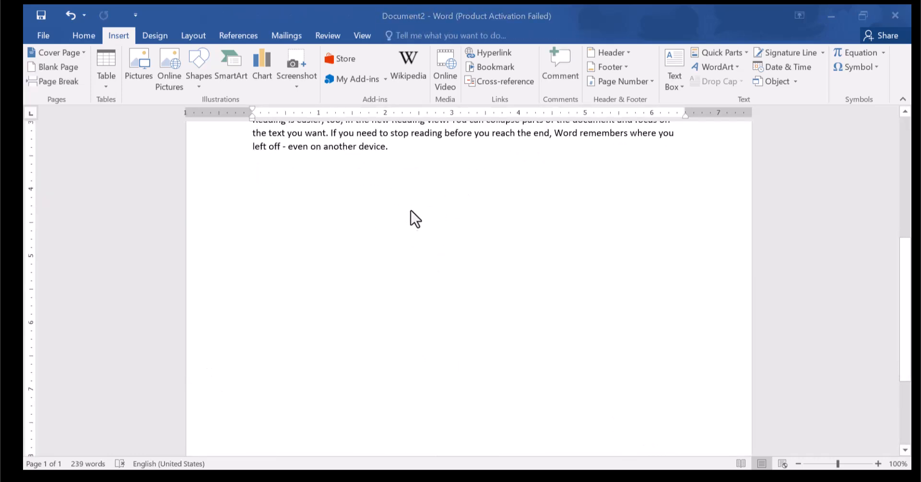
left_click(362, 232)
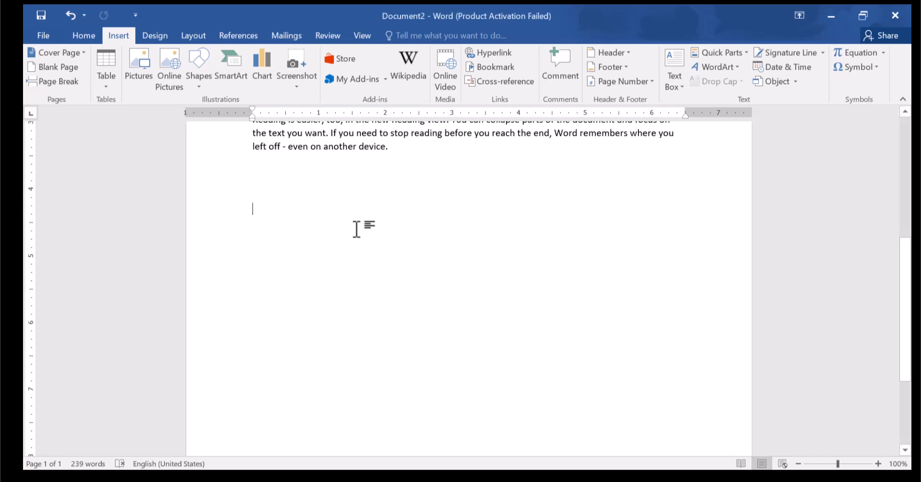
left_click(723, 55)
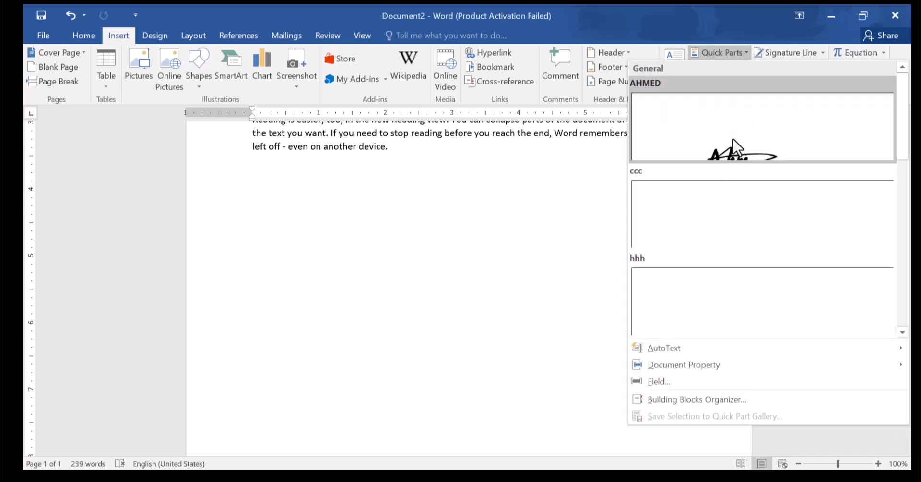
left_click(736, 154)
scroll(488, 212, "down", 5)
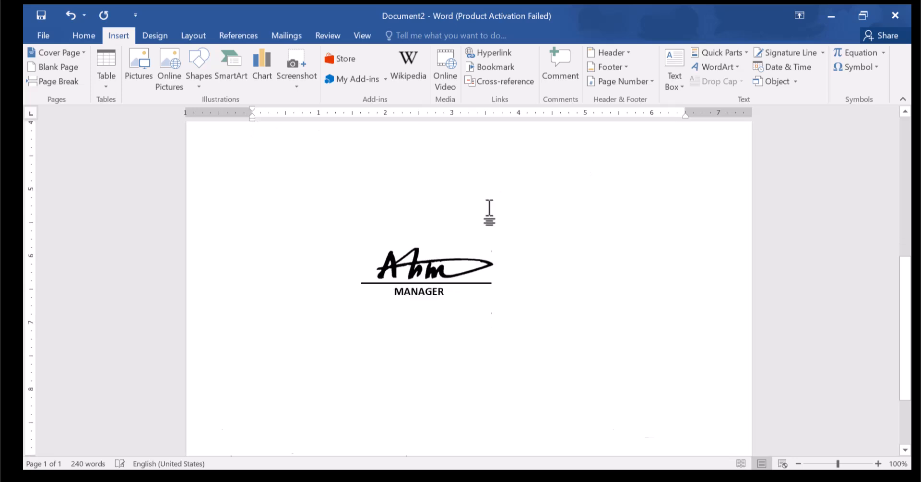
left_click(419, 185)
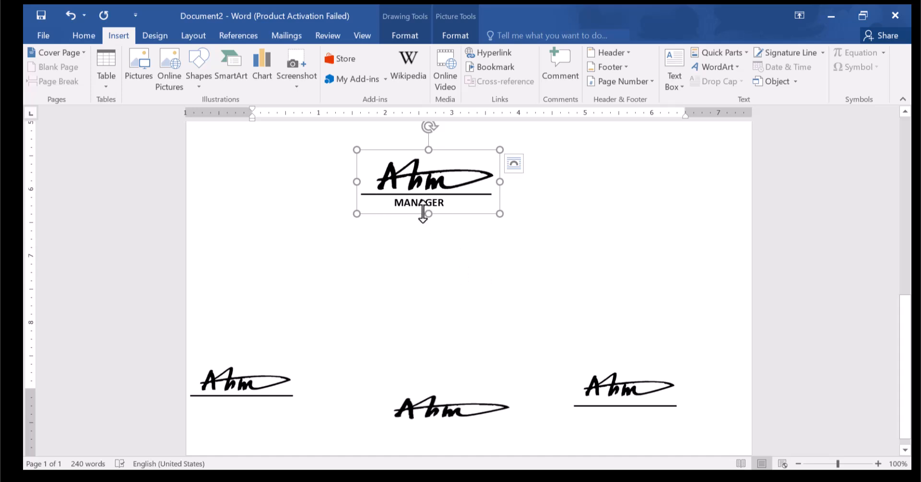
scroll(433, 235, "down", 1)
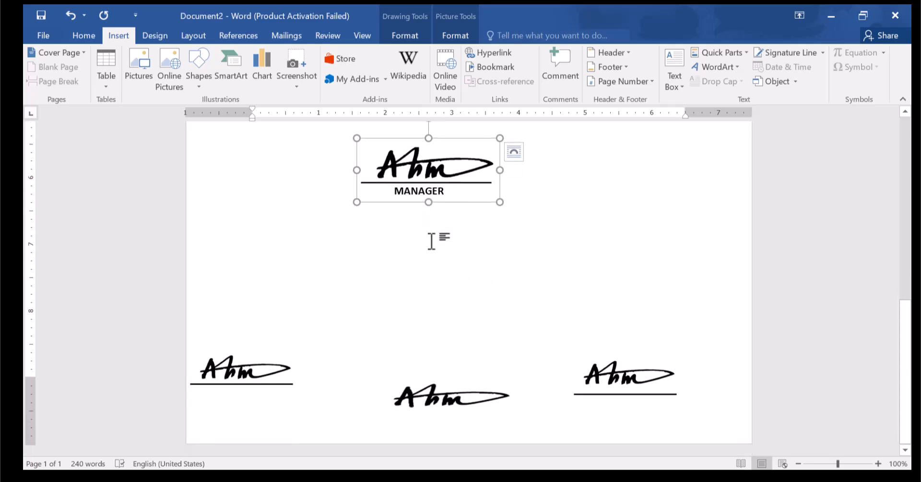
scroll(431, 241, "up", 3)
scroll(471, 246, "down", 3)
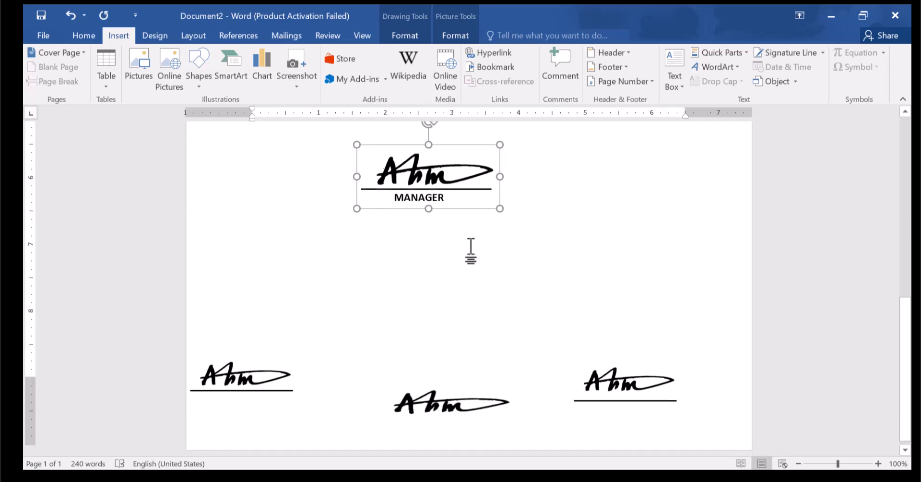